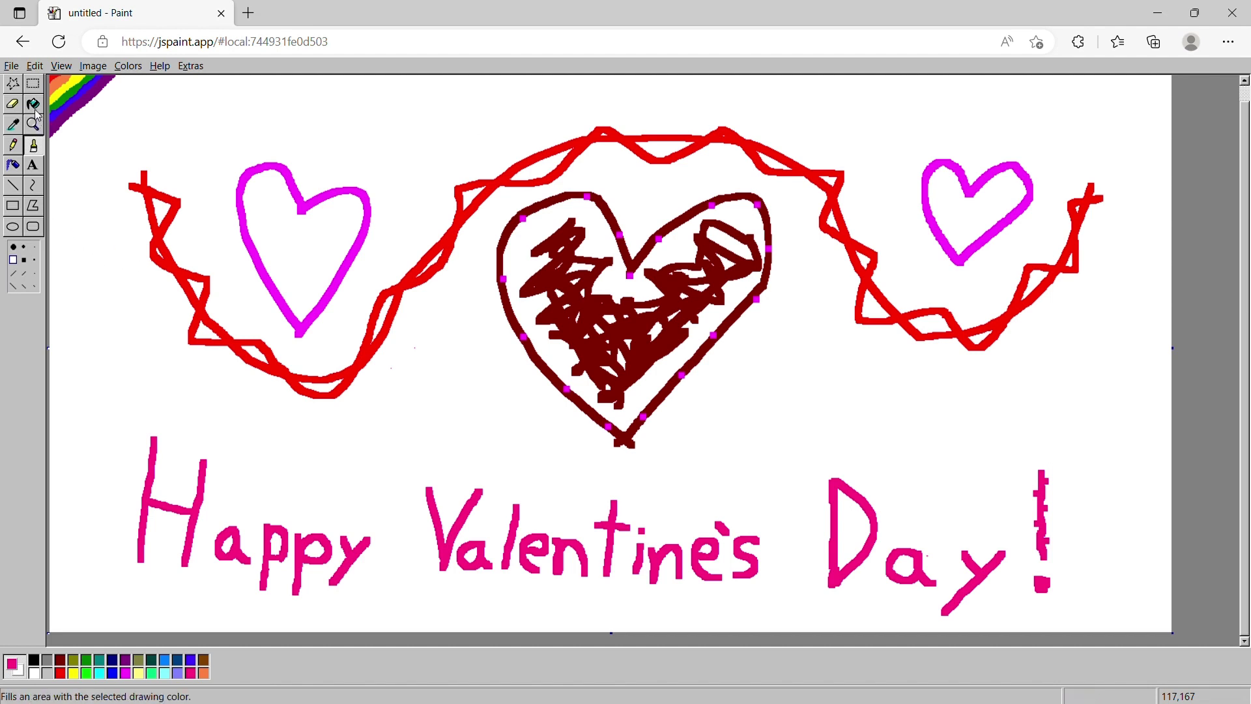
Step: Erase the entire Valentine's Day drawing to leave a blank canvas
left_click(12, 104)
mouse_move(166, 223)
left_mouse_down()
mouse_move(228, 196)
mouse_move(160, 226)
mouse_move(201, 220)
mouse_move(147, 271)
mouse_move(193, 243)
mouse_move(168, 264)
mouse_move(162, 293)
mouse_move(181, 306)
mouse_move(213, 282)
mouse_move(182, 306)
mouse_move(227, 292)
mouse_move(205, 316)
mouse_move(220, 326)
mouse_move(195, 333)
mouse_move(251, 322)
mouse_move(270, 286)
mouse_move(381, 278)
mouse_move(363, 296)
mouse_move(218, 330)
mouse_move(491, 115)
mouse_move(375, 136)
mouse_move(257, 258)
mouse_move(242, 214)
mouse_move(280, 188)
mouse_move(354, 208)
mouse_move(414, 187)
mouse_move(307, 287)
mouse_move(459, 218)
mouse_move(278, 304)
mouse_move(268, 280)
mouse_move(271, 307)
mouse_move(338, 288)
mouse_move(243, 382)
mouse_move(321, 363)
mouse_move(307, 341)
mouse_move(352, 356)
mouse_move(303, 391)
mouse_move(321, 416)
mouse_move(394, 363)
mouse_move(547, 326)
mouse_move(743, 225)
mouse_move(557, 374)
mouse_move(762, 287)
mouse_move(938, 195)
mouse_move(780, 223)
mouse_move(950, 125)
left_mouse_up()
key("ctrl+a")
key("Delete")
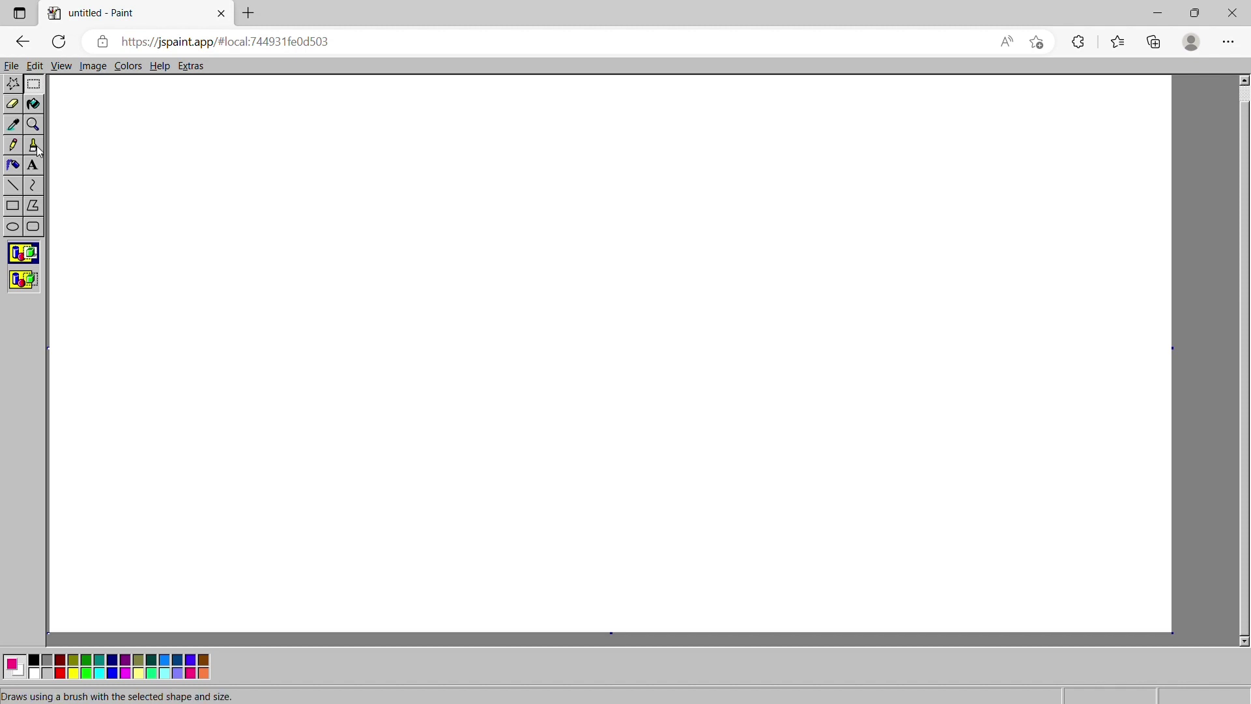
Step: Draw a large red heart outline near the middle of the canvas with the large square brush
left_click(13, 145)
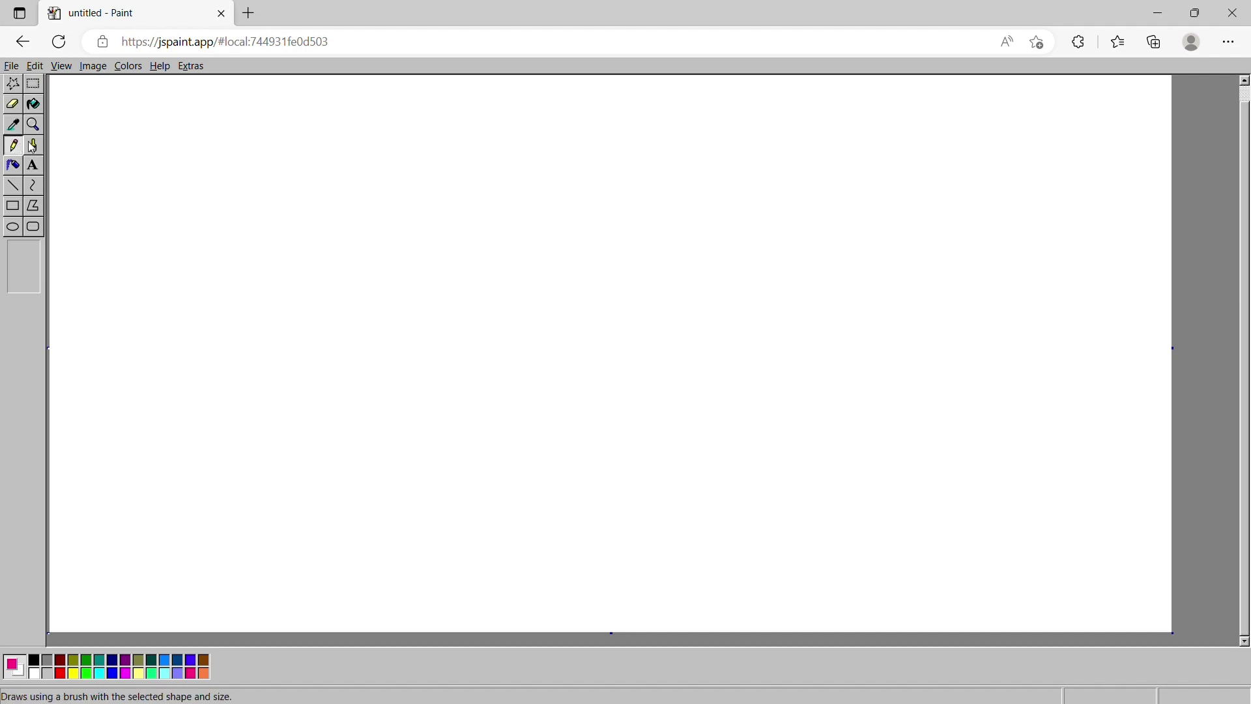
left_click(33, 145)
left_click(13, 260)
left_click(66, 109)
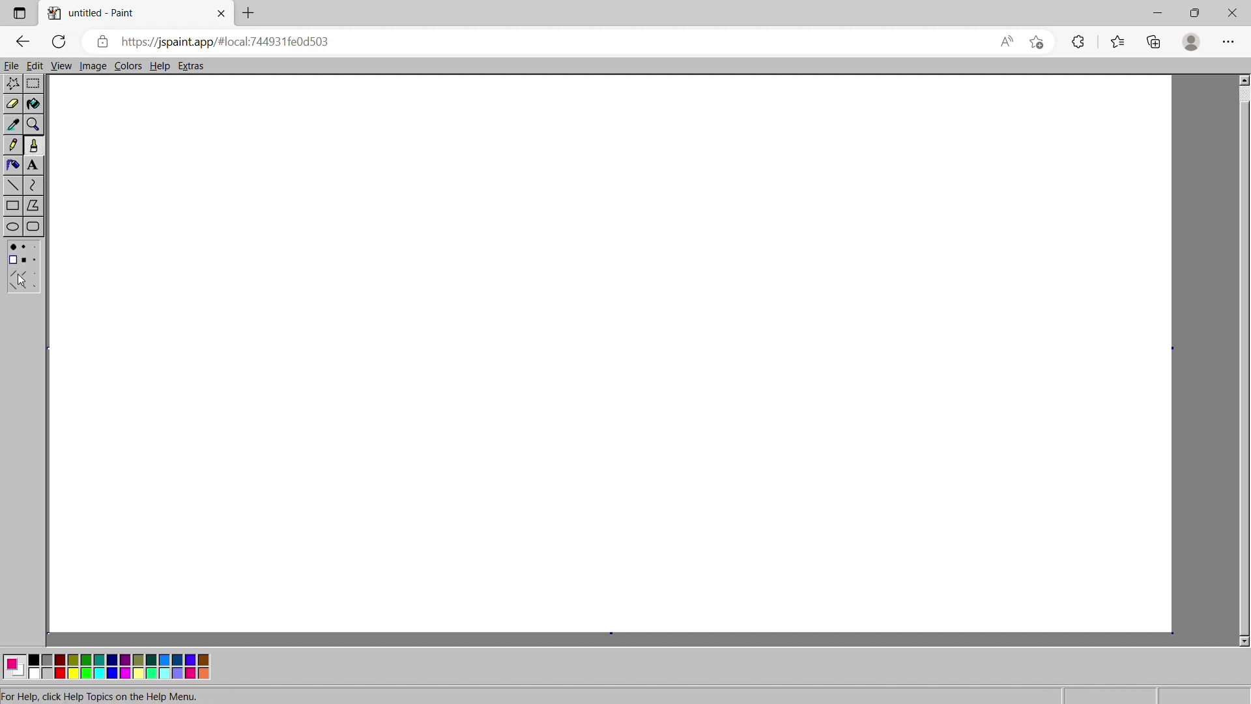
left_click(59, 674)
mouse_move(603, 257)
left_mouse_down()
mouse_move(721, 167)
mouse_move(782, 291)
mouse_move(736, 350)
mouse_move(593, 477)
mouse_move(502, 389)
mouse_move(443, 301)
mouse_move(430, 236)
mouse_move(488, 174)
mouse_move(550, 190)
mouse_move(595, 249)
left_mouse_up()
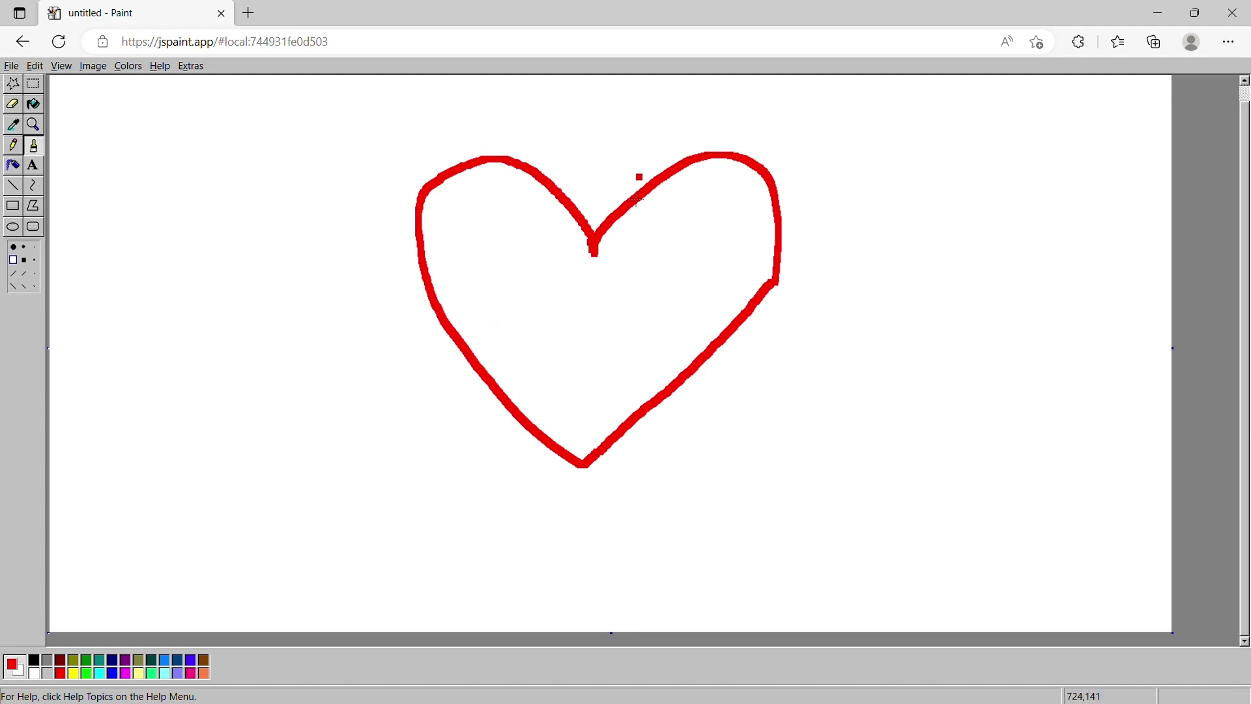
left_click(425, 231)
mouse_move(468, 225)
left_mouse_down()
mouse_move(495, 190)
mouse_move(430, 211)
mouse_move(452, 215)
left_mouse_up()
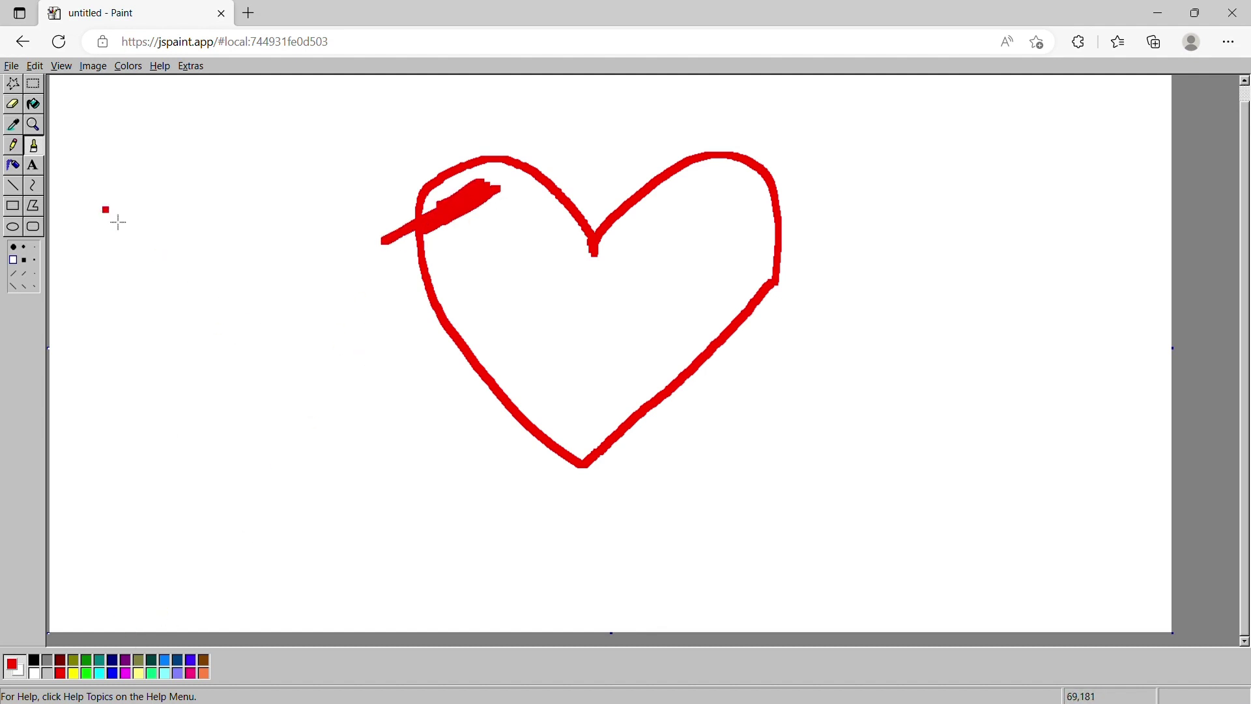
key("ctrl+z")
Step: Paint a solid red curved band inside the upper edge of the heart's left lobe with the brush
mouse_move(443, 207)
left_mouse_down()
mouse_move(512, 172)
mouse_move(534, 184)
mouse_move(464, 195)
mouse_move(434, 232)
left_mouse_up()
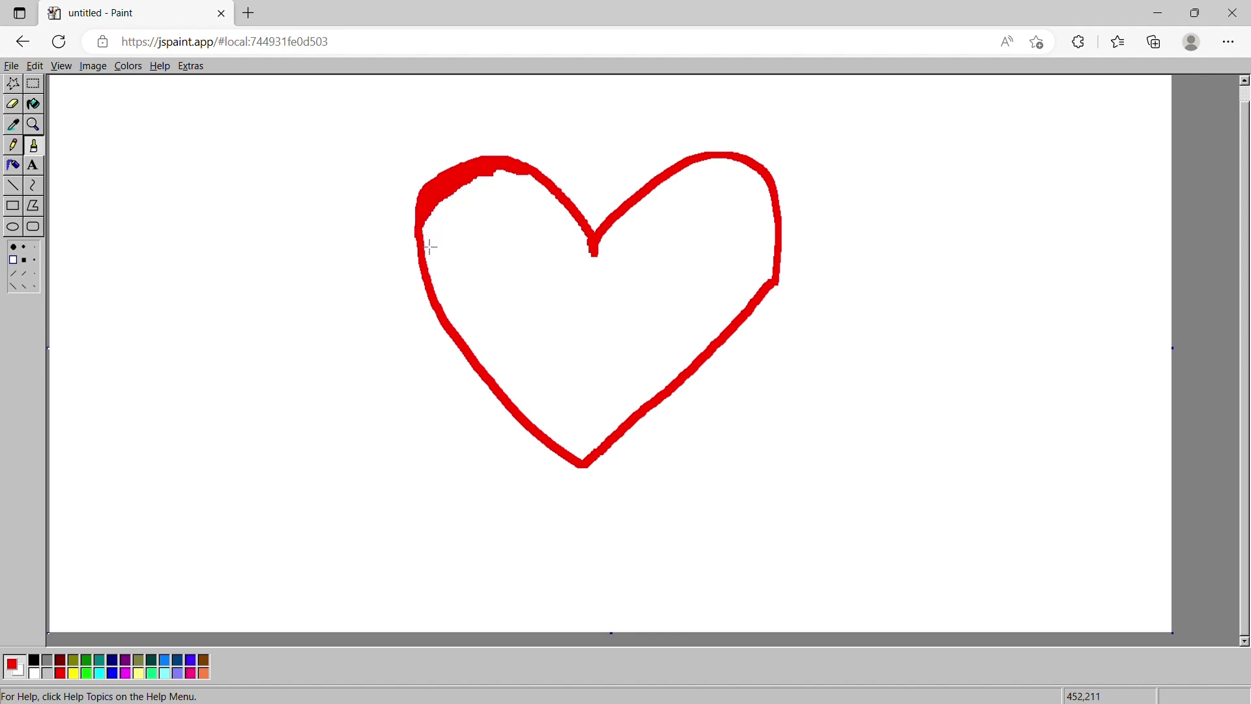
mouse_move(431, 246)
left_mouse_down()
mouse_move(487, 180)
mouse_move(544, 190)
mouse_move(480, 196)
mouse_move(430, 239)
mouse_move(438, 288)
left_mouse_up()
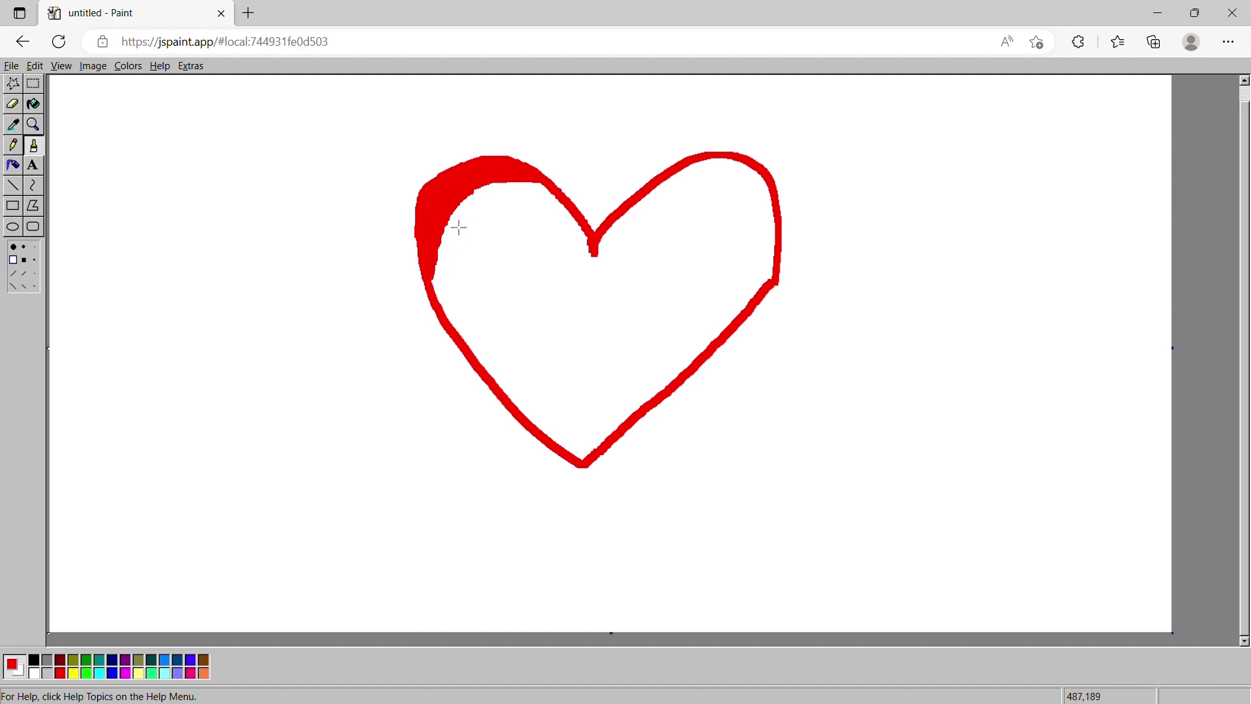
mouse_move(461, 226)
left_mouse_down()
mouse_move(449, 265)
mouse_move(483, 204)
mouse_move(465, 238)
mouse_move(469, 209)
mouse_move(469, 228)
mouse_move(511, 191)
mouse_move(569, 214)
left_mouse_up()
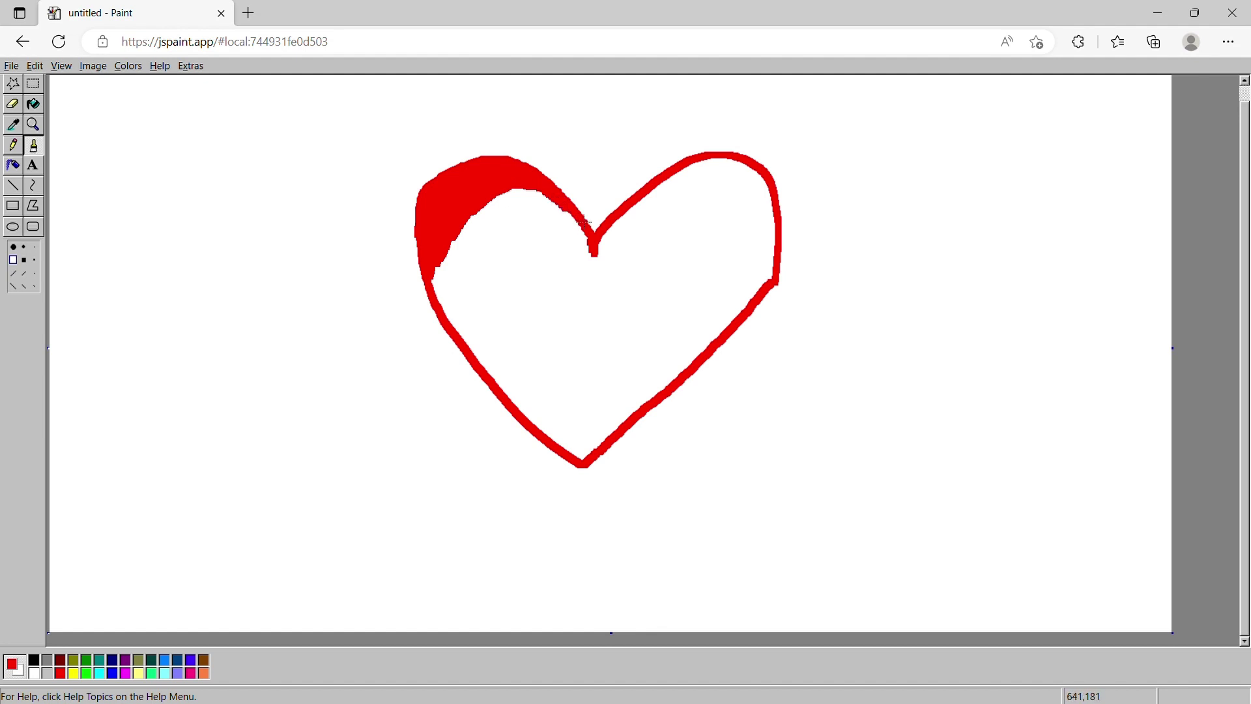
mouse_move(580, 219)
left_mouse_down()
mouse_move(522, 201)
mouse_move(491, 215)
mouse_move(448, 261)
mouse_move(464, 250)
mouse_move(434, 321)
mouse_move(448, 290)
left_mouse_up()
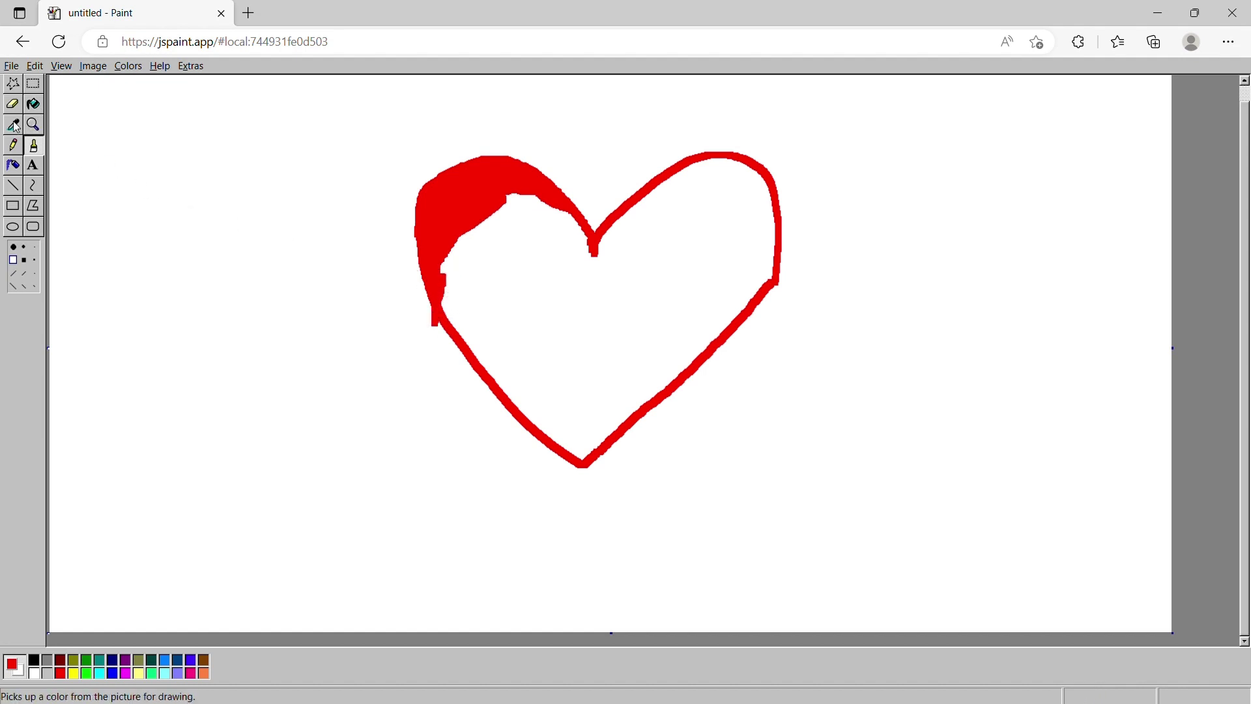
left_click(16, 145)
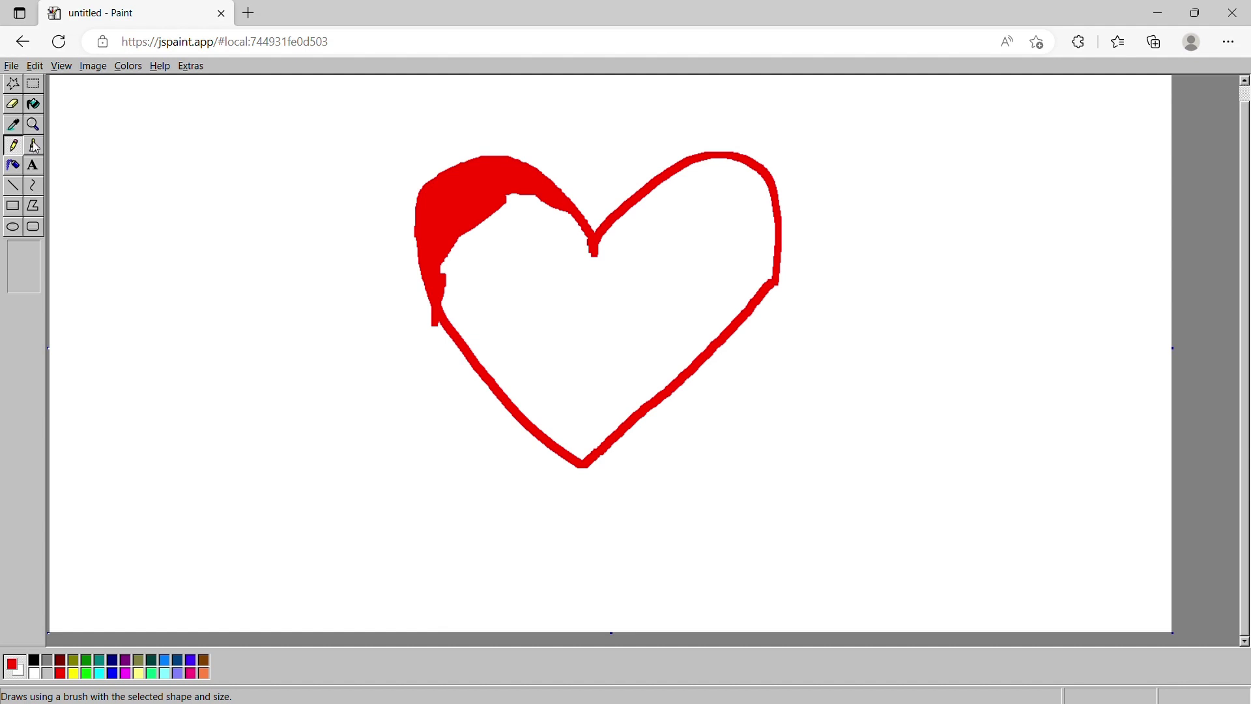
left_click(34, 146)
mouse_move(462, 242)
left_mouse_down()
mouse_move(533, 204)
mouse_move(555, 213)
mouse_move(531, 207)
left_mouse_up()
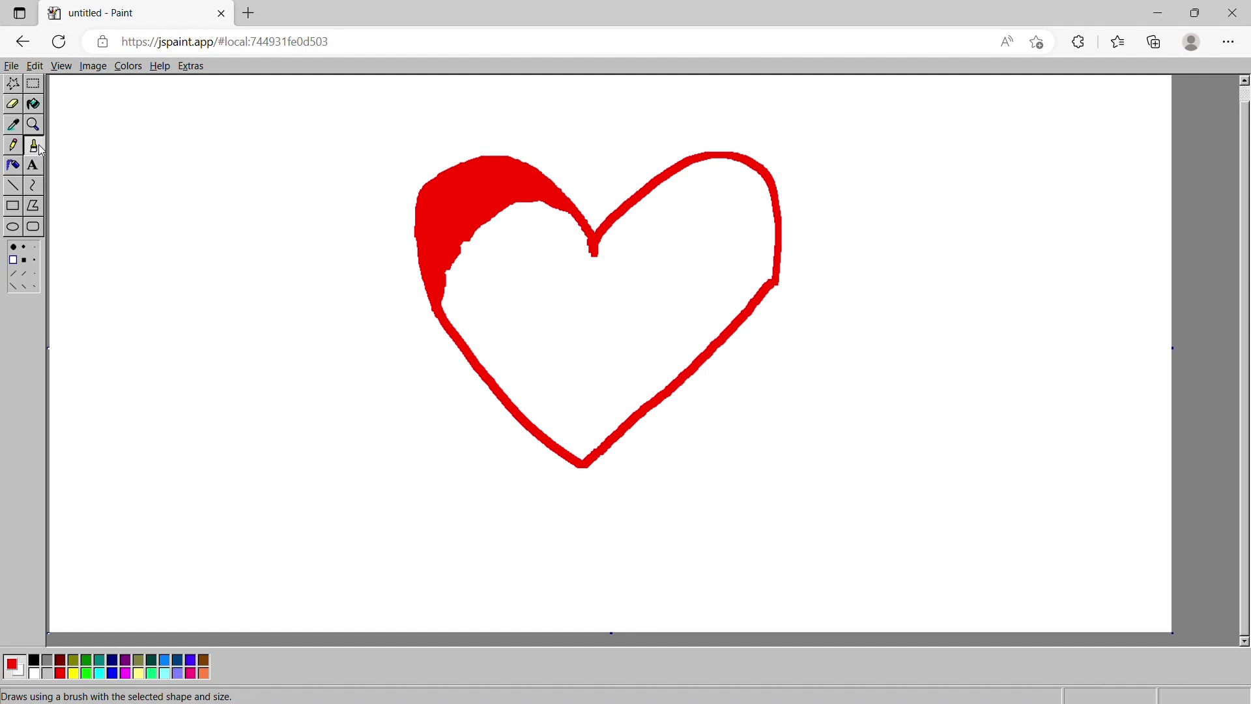
Step: Paint a solid orange band inside the heart, directly along the inner edge of the red band
left_click(203, 673)
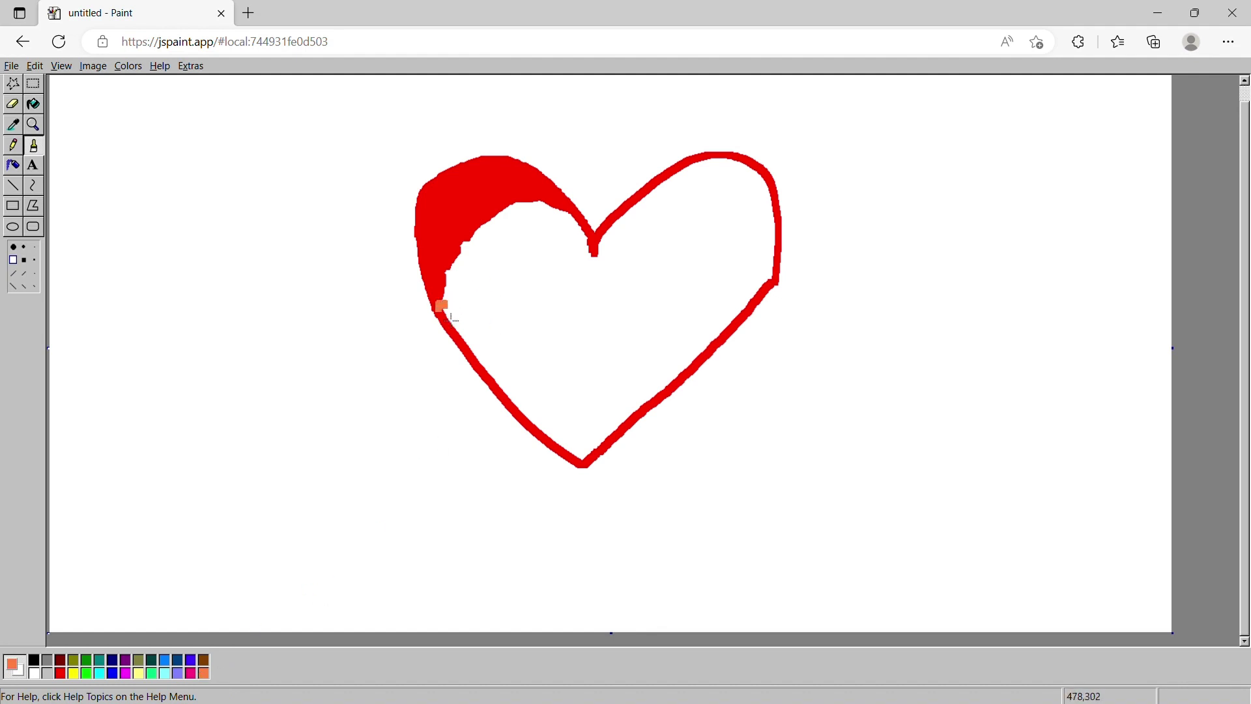
left_click_drag(457, 318, 467, 301)
mouse_move(467, 299)
left_mouse_down()
mouse_move(472, 261)
mouse_move(484, 253)
mouse_move(478, 271)
mouse_move(491, 237)
mouse_move(508, 234)
left_mouse_up()
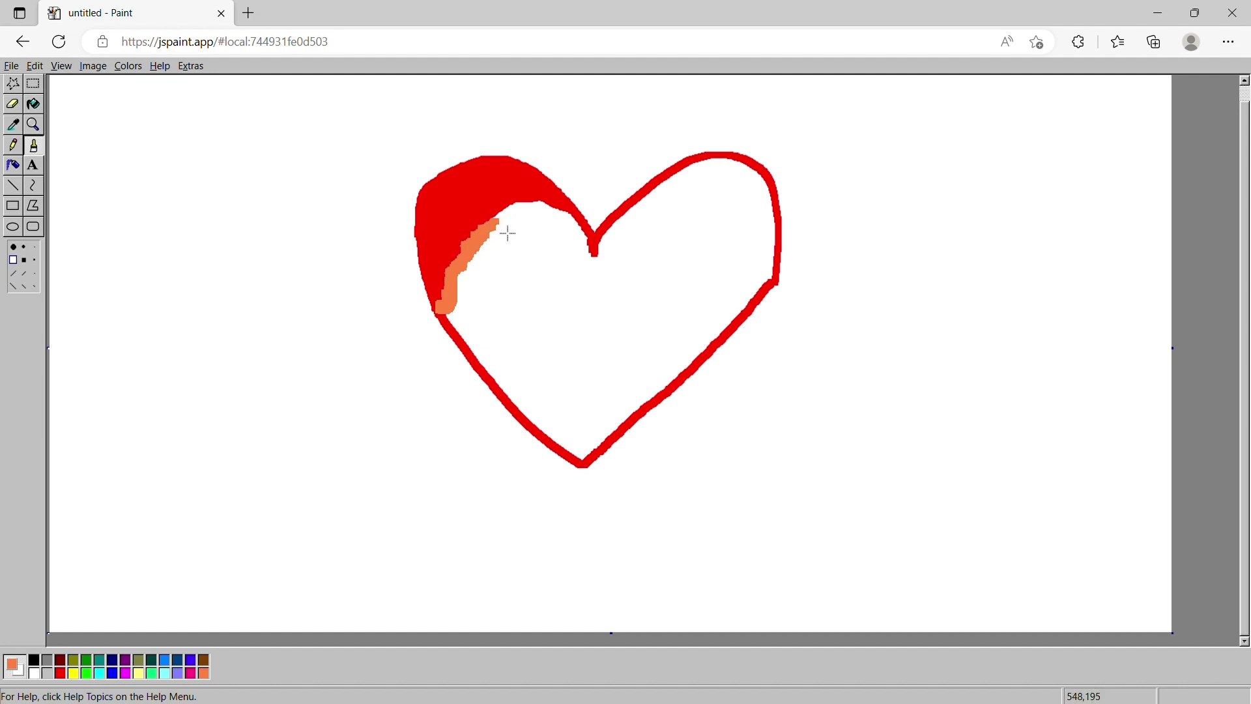
mouse_move(509, 233)
left_mouse_down()
mouse_move(465, 291)
mouse_move(483, 248)
mouse_move(462, 272)
mouse_move(451, 313)
left_mouse_up()
mouse_move(480, 260)
left_mouse_down()
mouse_move(511, 224)
mouse_move(563, 214)
mouse_move(580, 226)
mouse_move(523, 219)
mouse_move(503, 235)
mouse_move(547, 221)
left_mouse_up()
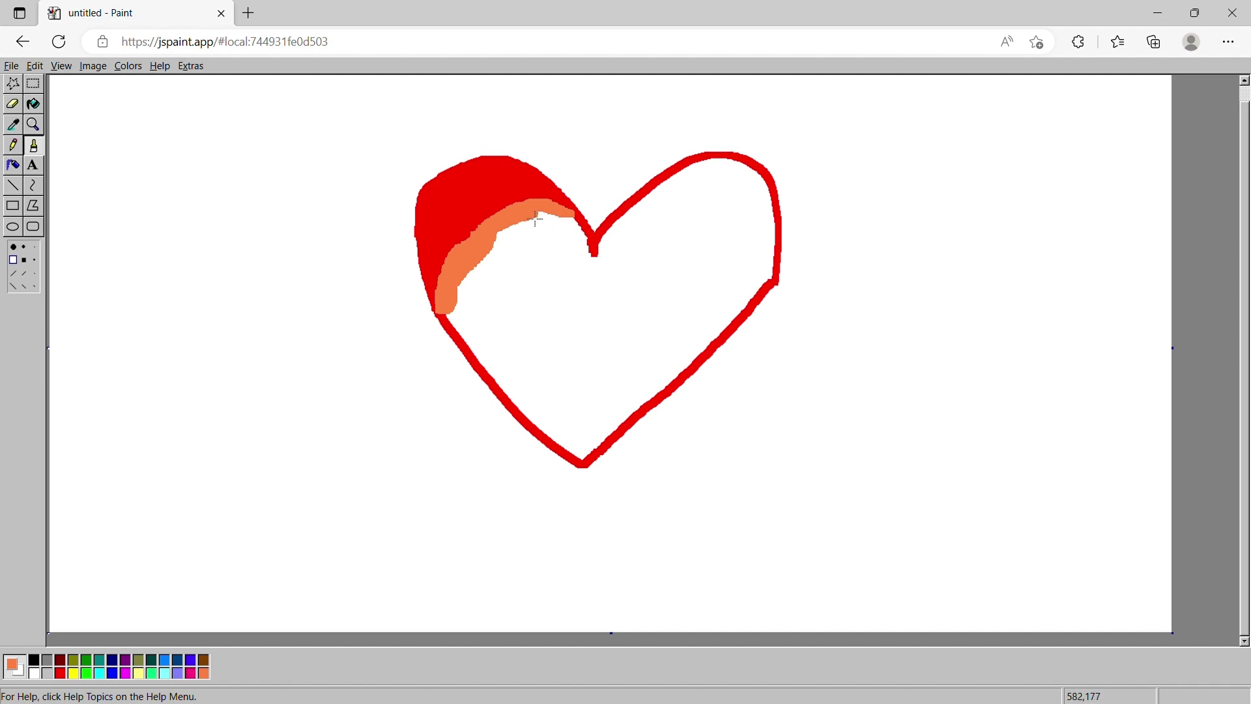
mouse_move(528, 216)
left_mouse_down()
mouse_move(469, 266)
mouse_move(551, 225)
mouse_move(589, 234)
mouse_move(506, 271)
mouse_move(463, 313)
mouse_move(515, 246)
mouse_move(466, 287)
mouse_move(535, 246)
mouse_move(514, 254)
mouse_move(502, 365)
left_mouse_up()
Step: Paint a solid yellow diagonal band next to the orange one, from the heart's centre notch to its lower-left edge
left_click(74, 674)
mouse_move(497, 375)
left_mouse_down()
mouse_move(551, 432)
mouse_move(606, 272)
mouse_move(590, 238)
mouse_move(510, 380)
mouse_move(547, 420)
mouse_move(569, 357)
left_mouse_up()
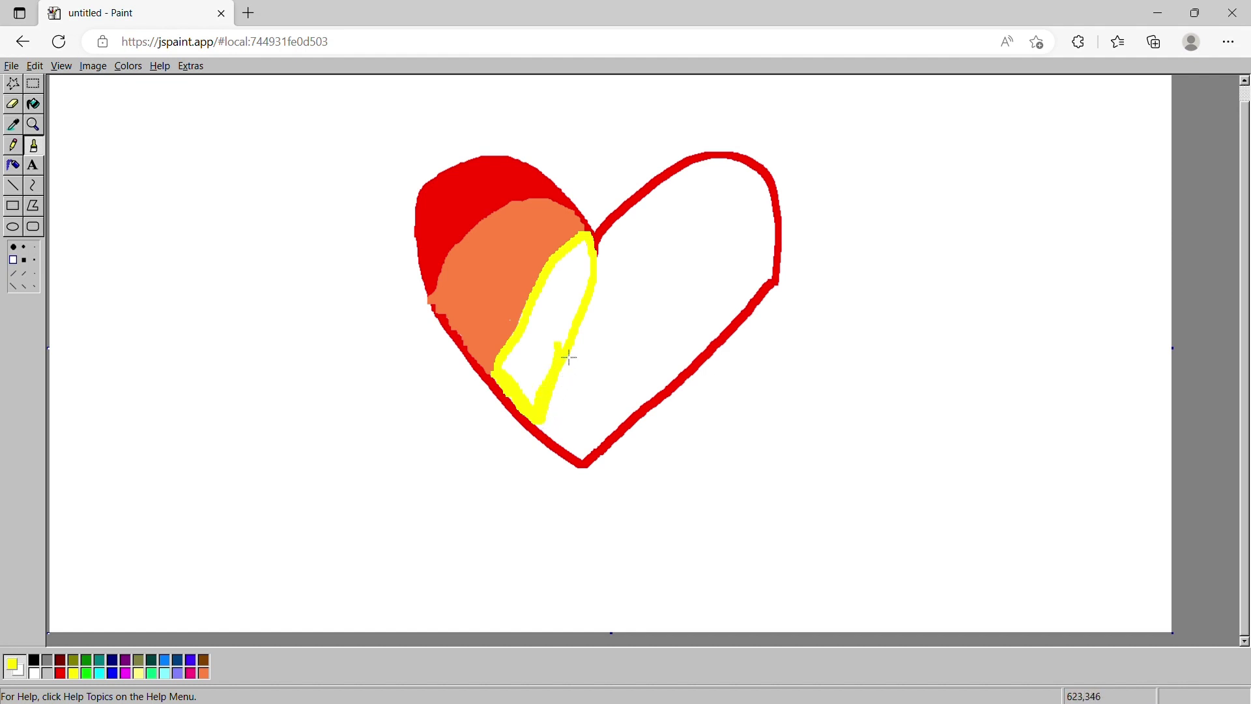
mouse_move(570, 357)
left_mouse_down()
mouse_move(594, 317)
mouse_move(601, 258)
left_mouse_up()
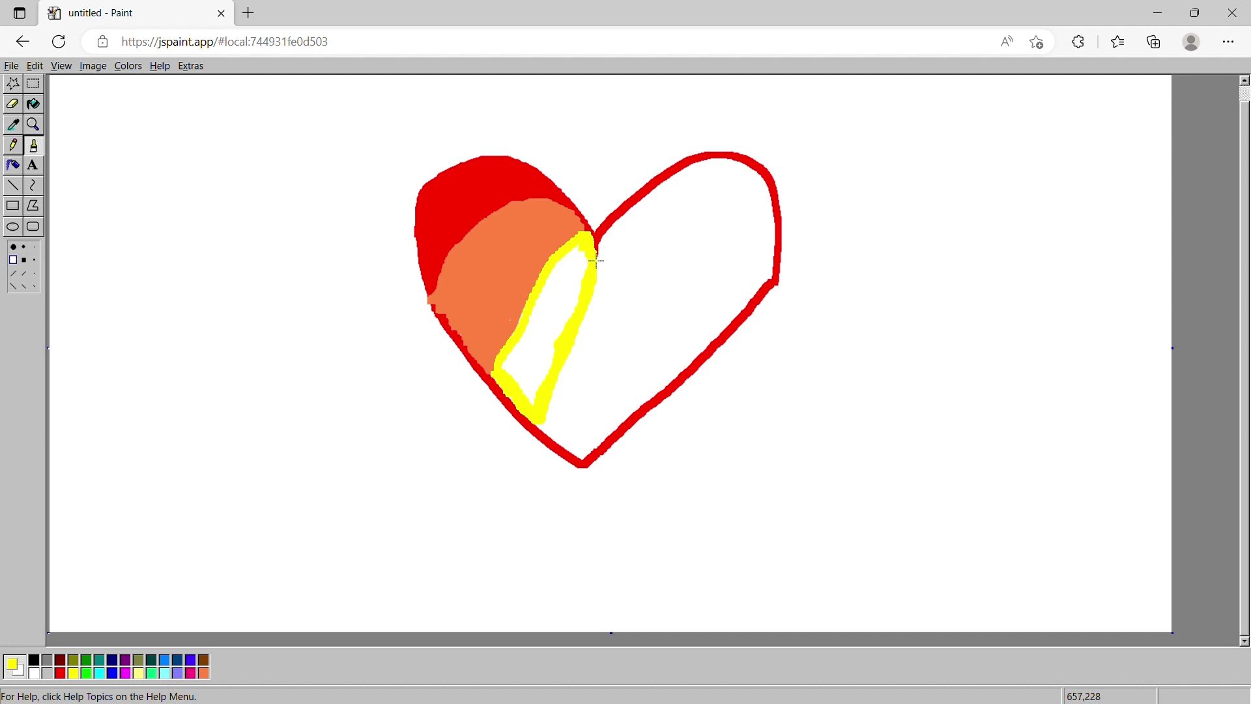
left_click_drag(598, 263, 586, 259)
key("ctrl+z")
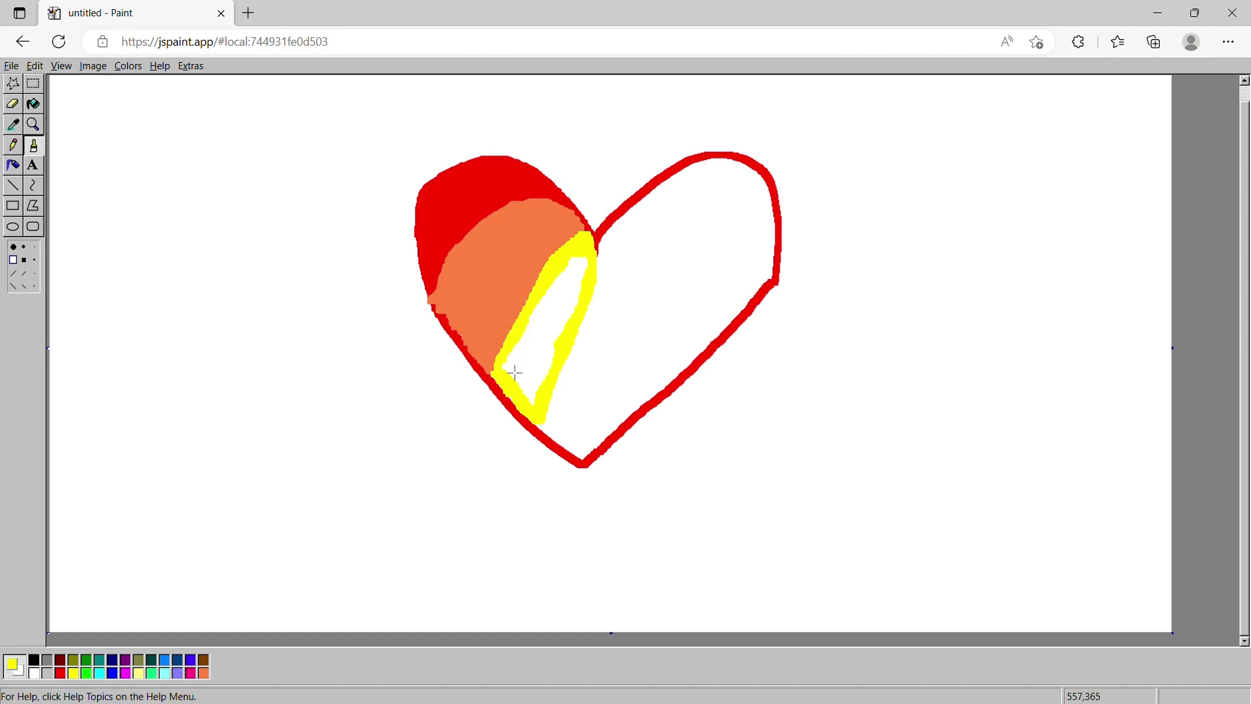
mouse_move(515, 373)
left_mouse_down()
mouse_move(545, 416)
mouse_move(542, 355)
mouse_move(550, 368)
mouse_move(564, 354)
mouse_move(539, 346)
mouse_move(524, 362)
mouse_move(548, 365)
mouse_move(541, 377)
mouse_move(525, 364)
mouse_move(555, 343)
mouse_move(565, 294)
mouse_move(588, 269)
left_mouse_up()
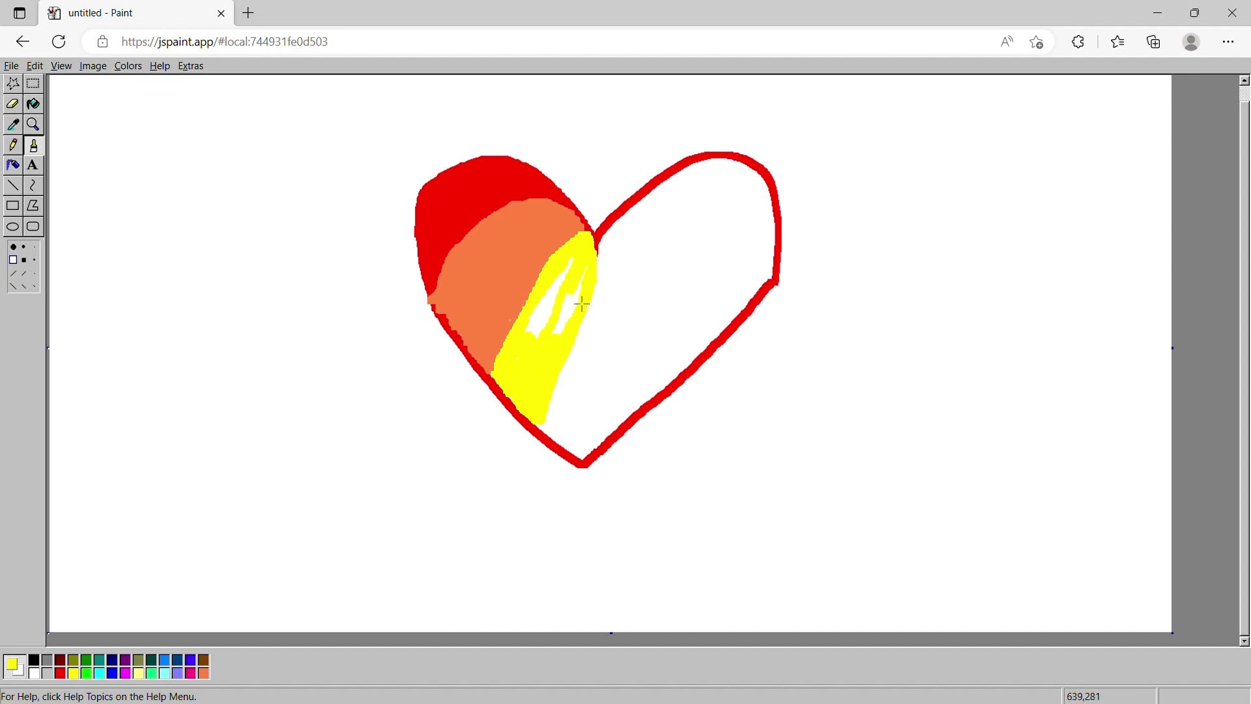
mouse_move(582, 303)
left_mouse_down()
mouse_move(570, 341)
mouse_move(598, 279)
mouse_move(587, 302)
mouse_move(563, 291)
mouse_move(580, 288)
mouse_move(578, 271)
mouse_move(549, 347)
mouse_move(564, 302)
mouse_move(538, 343)
mouse_move(573, 299)
left_mouse_up()
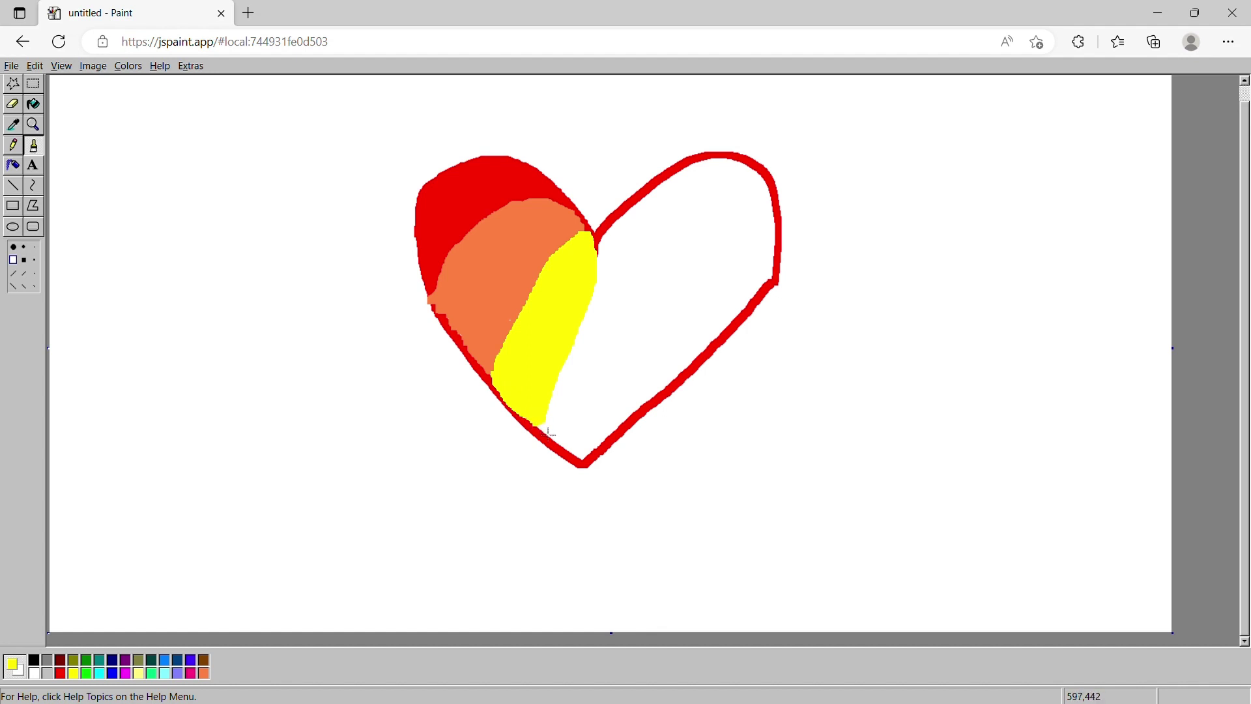
Step: Paint a solid green band next to the yellow one, reaching down to the heart's bottom tip
left_click_drag(548, 432, 554, 441)
left_click_drag(570, 314, 593, 267)
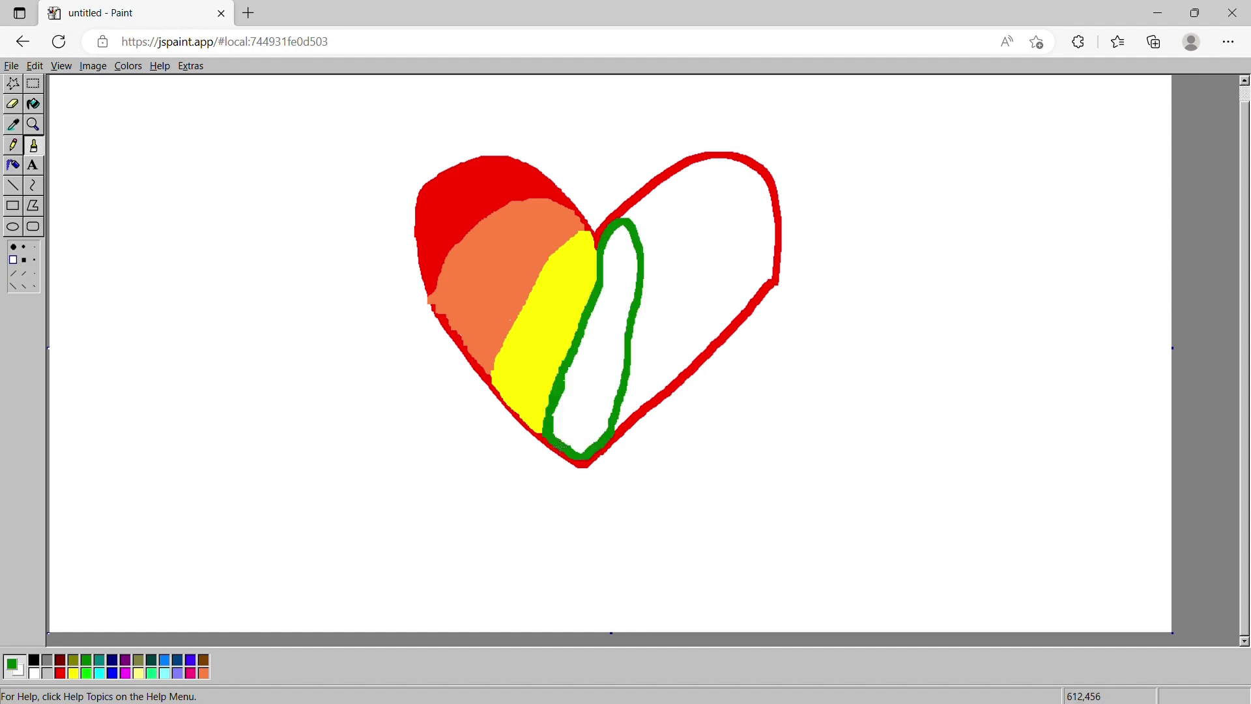
mouse_move(554, 430)
left_mouse_down()
mouse_move(582, 454)
mouse_move(617, 443)
mouse_move(657, 279)
mouse_move(658, 206)
mouse_move(640, 228)
mouse_move(651, 243)
left_mouse_up()
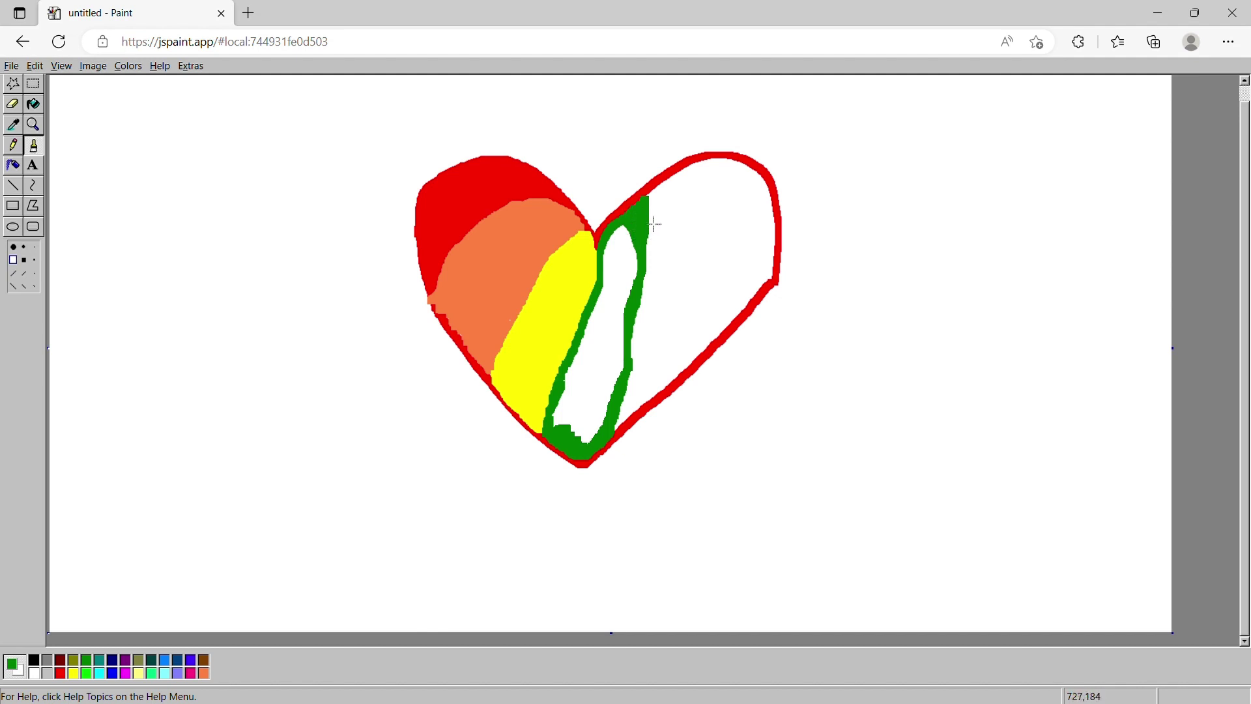
mouse_move(654, 217)
left_mouse_down()
mouse_move(616, 243)
mouse_move(627, 250)
mouse_move(617, 273)
mouse_move(631, 260)
mouse_move(650, 277)
mouse_move(611, 325)
mouse_move(597, 422)
mouse_move(586, 409)
mouse_move(577, 419)
mouse_move(598, 440)
left_mouse_up()
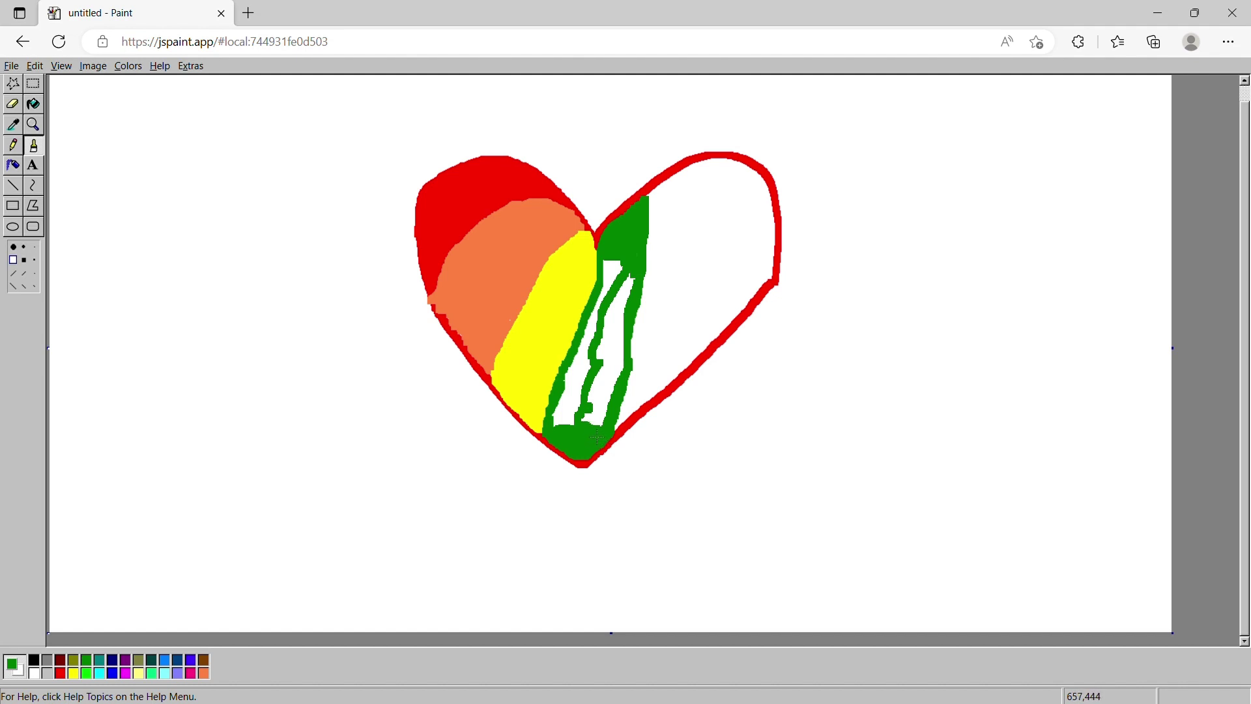
mouse_move(594, 438)
left_mouse_down()
mouse_move(605, 379)
mouse_move(625, 395)
left_mouse_up()
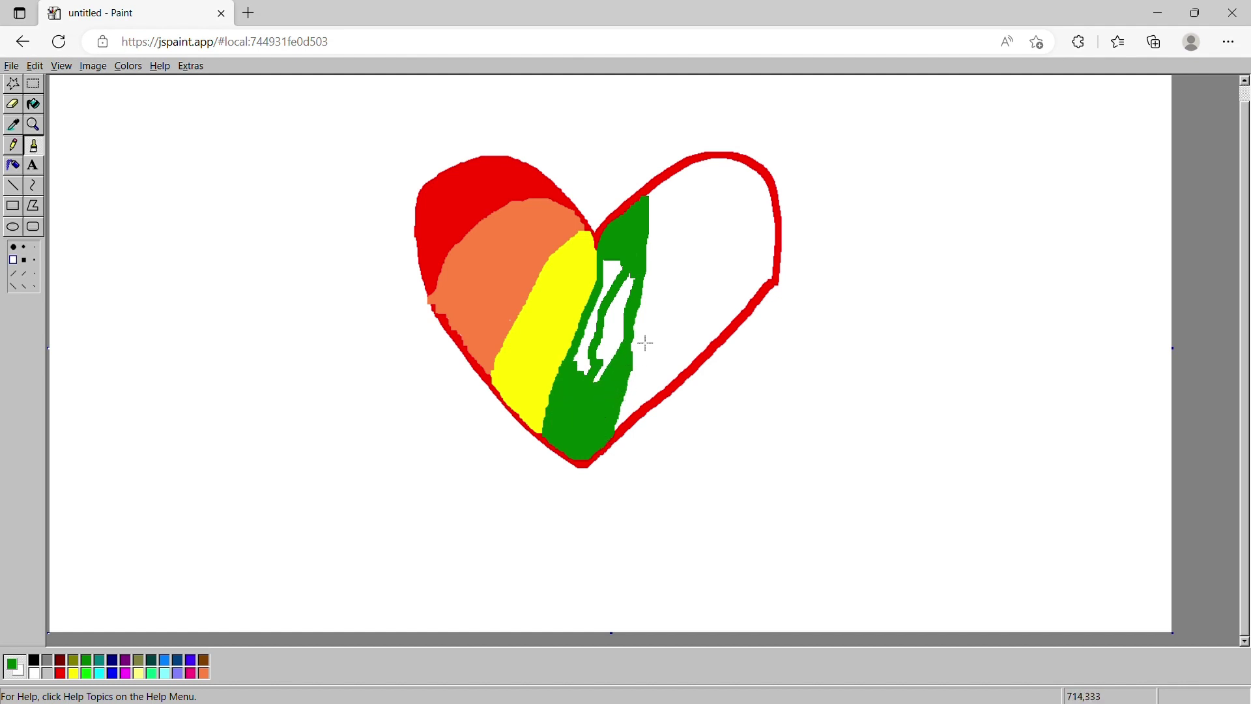
mouse_move(646, 343)
left_mouse_down()
mouse_move(619, 355)
mouse_move(617, 376)
mouse_move(592, 365)
left_mouse_up()
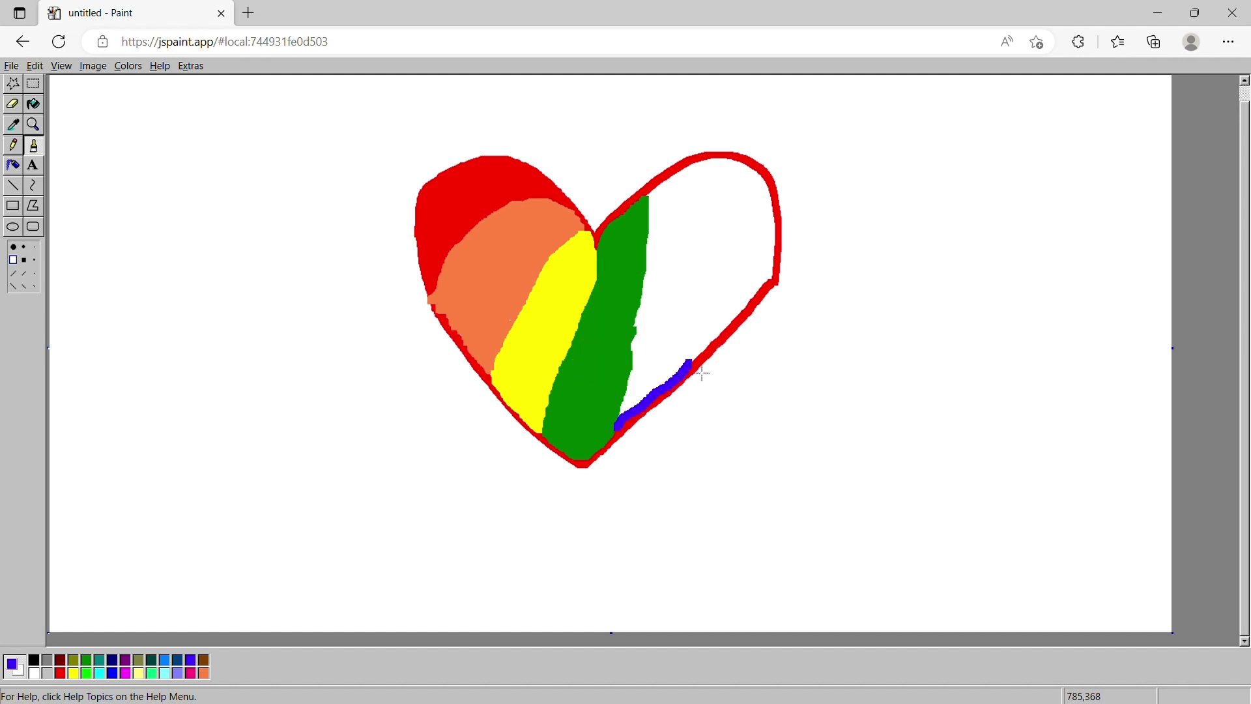
Step: Paint a solid blue-violet band next to the green one, from the right lobe's top to the heart's lower-right edge
mouse_move(701, 374)
left_mouse_down()
mouse_move(715, 171)
mouse_move(661, 206)
mouse_move(631, 413)
mouse_move(646, 417)
mouse_move(658, 384)
mouse_move(688, 381)
mouse_move(681, 391)
mouse_move(709, 337)
mouse_move(688, 326)
mouse_move(639, 354)
mouse_move(654, 387)
mouse_move(659, 366)
mouse_move(663, 389)
mouse_move(706, 341)
mouse_move(651, 355)
mouse_move(653, 371)
left_mouse_up()
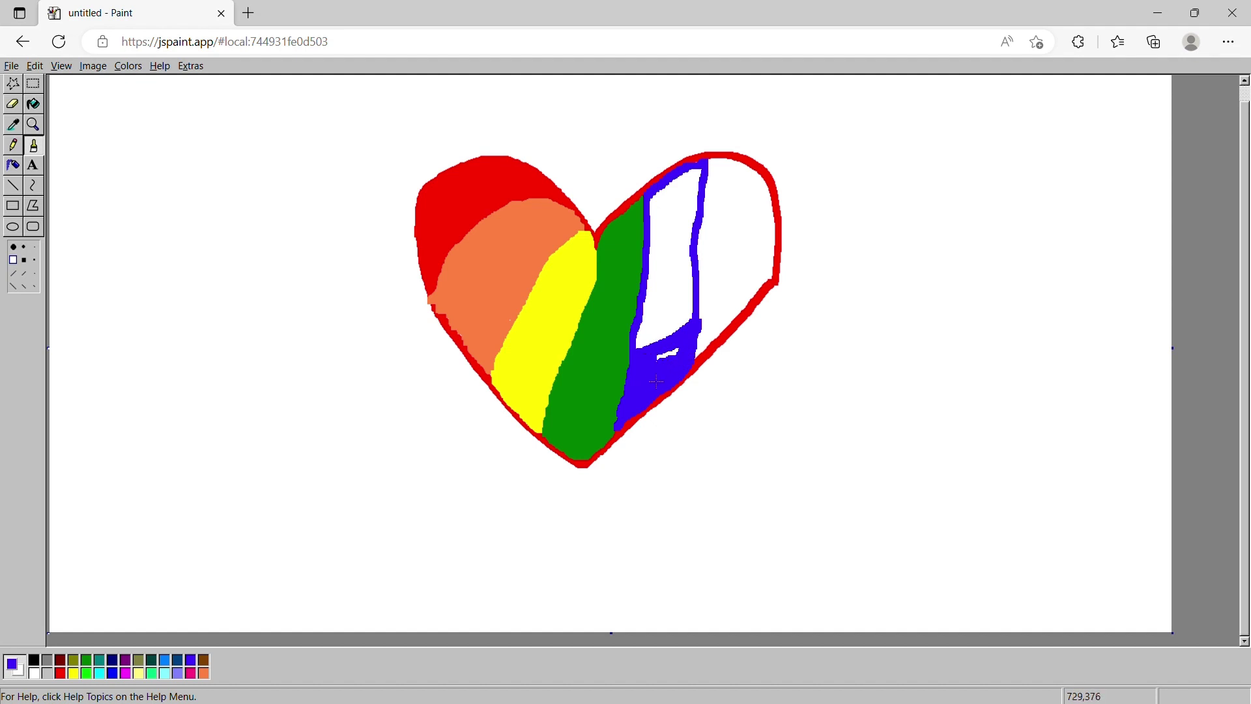
left_click_drag(666, 335, 689, 179)
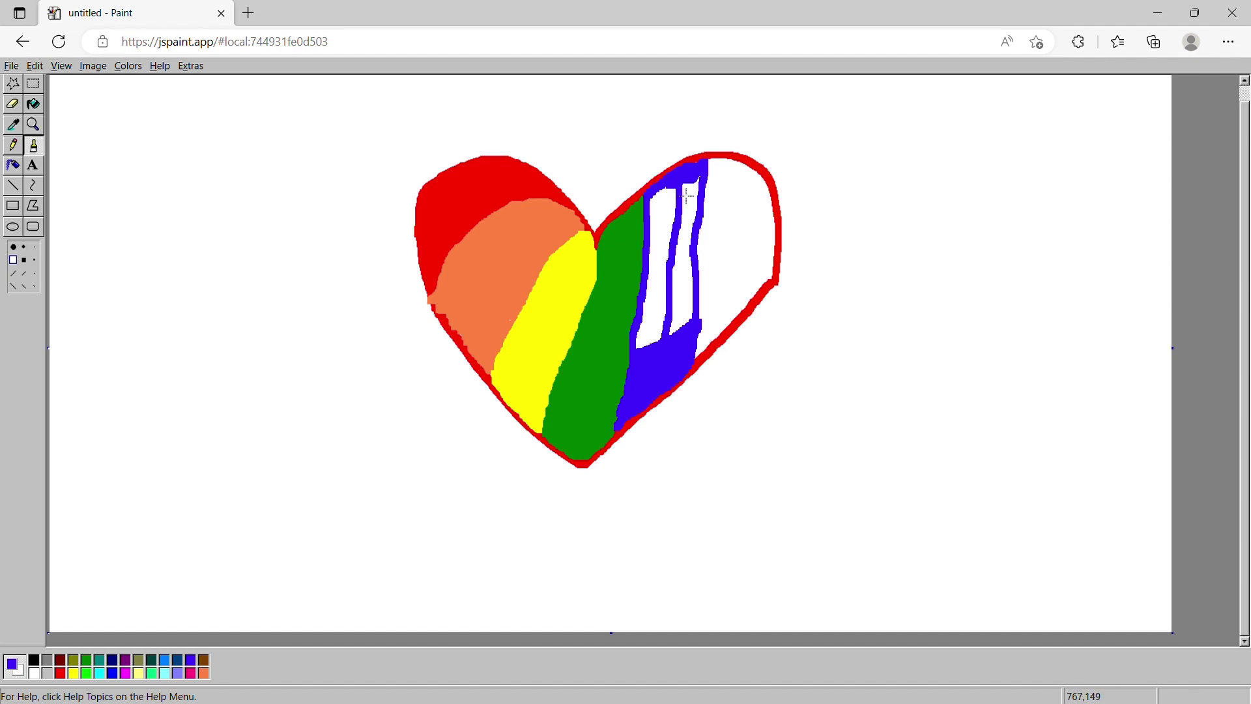
mouse_move(688, 195)
left_mouse_down()
mouse_move(664, 213)
mouse_move(703, 323)
mouse_move(683, 325)
mouse_move(694, 335)
mouse_move(686, 304)
left_mouse_up()
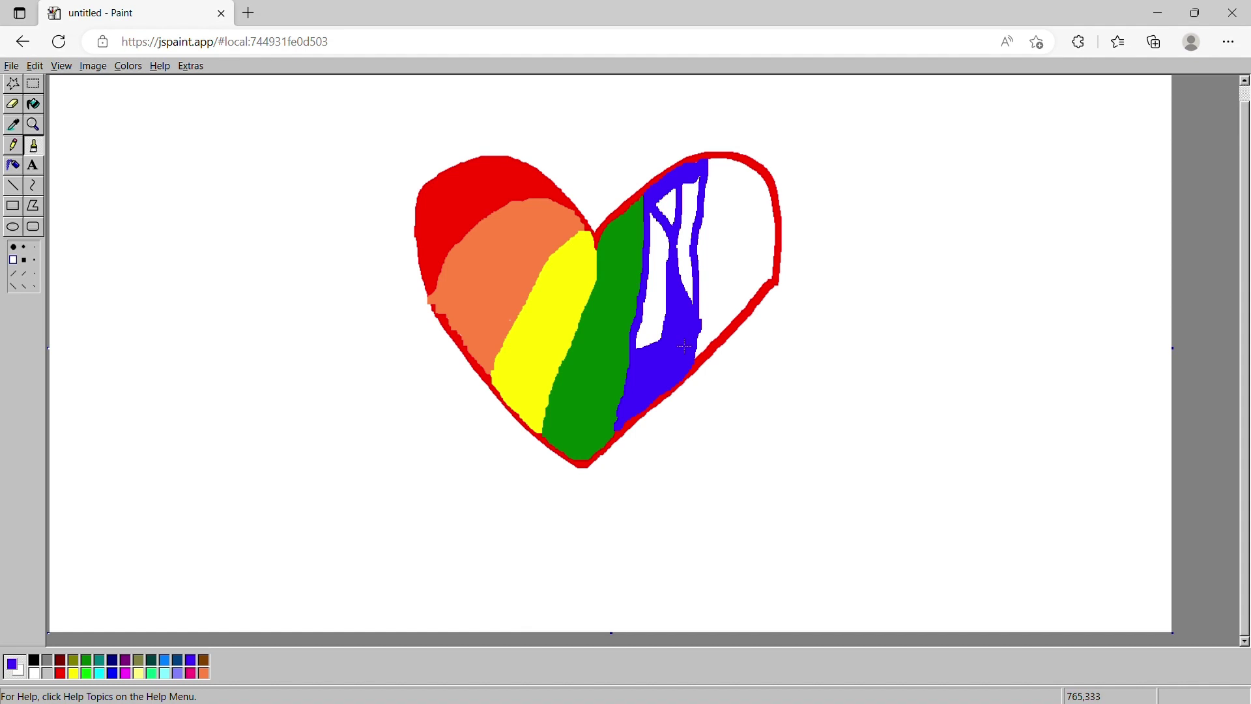
mouse_move(685, 347)
left_mouse_down()
mouse_move(687, 235)
mouse_move(662, 202)
left_mouse_up()
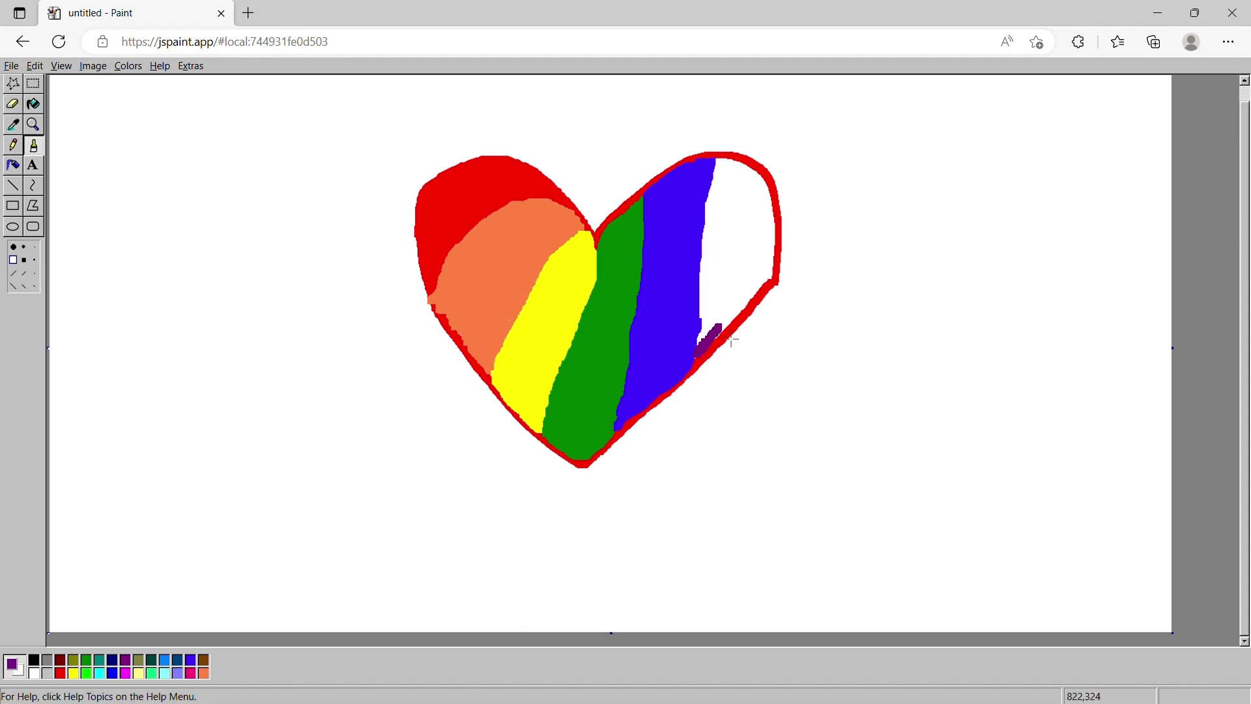
Step: Outline the remaining white area of the heart's right lobe in purple and paint it solid
mouse_move(732, 339)
left_mouse_down()
mouse_move(724, 348)
mouse_move(784, 287)
mouse_move(788, 241)
mouse_move(772, 186)
mouse_move(729, 171)
mouse_move(708, 336)
left_mouse_up()
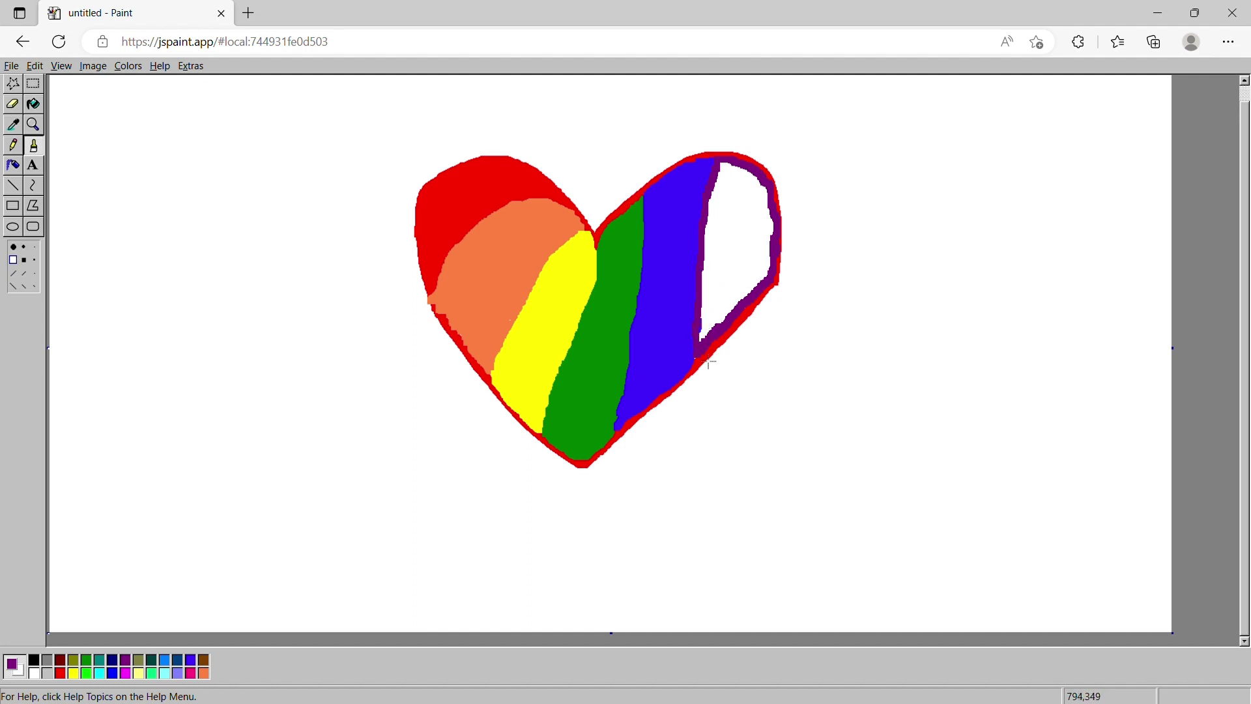
mouse_move(709, 365)
left_mouse_down()
mouse_move(714, 320)
mouse_move(728, 324)
mouse_move(743, 277)
mouse_move(712, 280)
mouse_move(718, 311)
mouse_move(762, 301)
mouse_move(744, 297)
mouse_move(749, 281)
mouse_move(741, 301)
mouse_move(721, 264)
mouse_move(716, 273)
mouse_move(714, 248)
mouse_move(716, 290)
mouse_move(707, 247)
mouse_move(769, 291)
left_mouse_up()
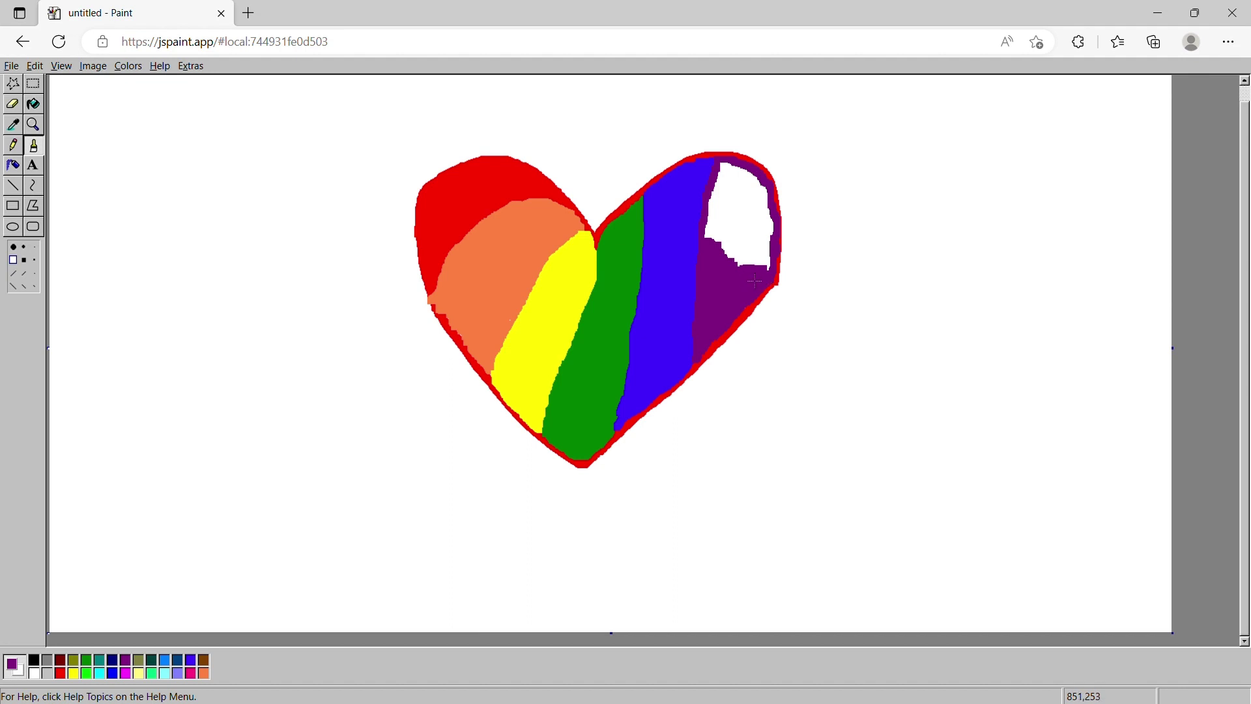
left_click_drag(747, 275, 724, 251)
mouse_move(742, 266)
left_mouse_down()
mouse_move(778, 281)
mouse_move(785, 227)
mouse_move(746, 173)
mouse_move(722, 166)
mouse_move(731, 190)
mouse_move(717, 235)
mouse_move(768, 274)
mouse_move(733, 242)
mouse_move(717, 189)
mouse_move(733, 228)
left_mouse_up()
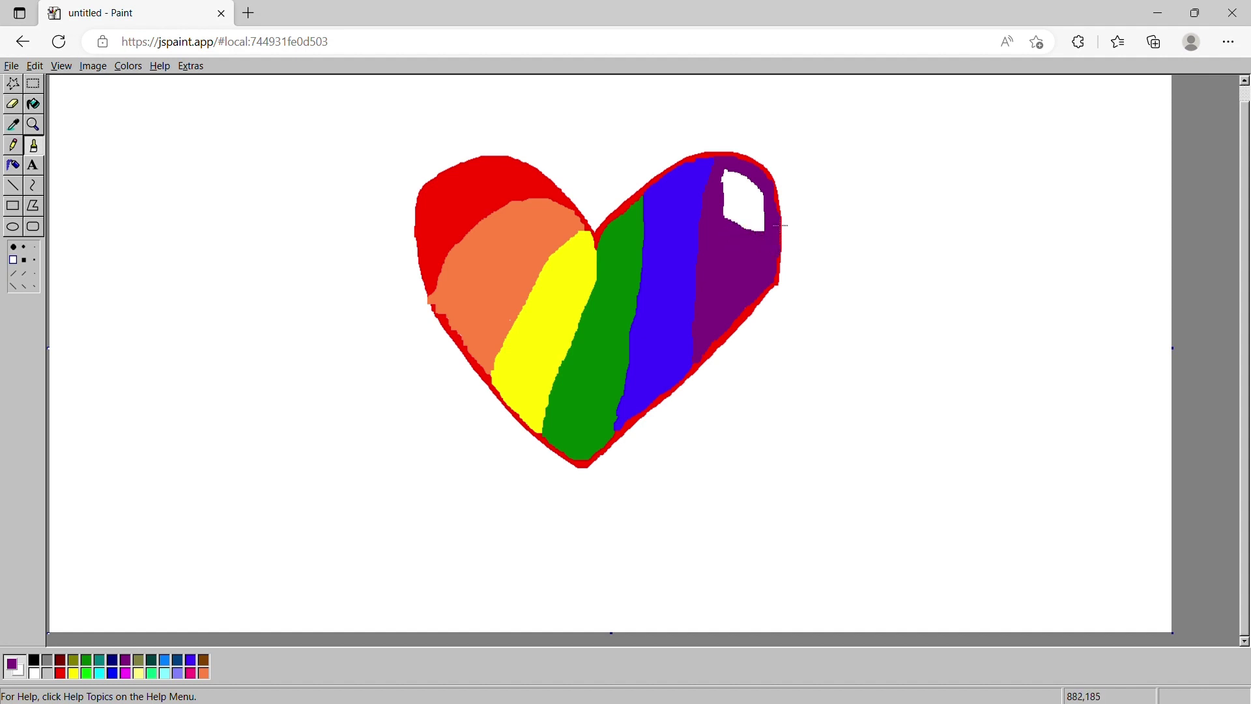
left_click_drag(762, 224, 763, 245)
mouse_move(742, 232)
left_mouse_down()
mouse_move(735, 224)
mouse_move(761, 210)
mouse_move(758, 194)
mouse_move(739, 222)
mouse_move(775, 210)
left_mouse_up()
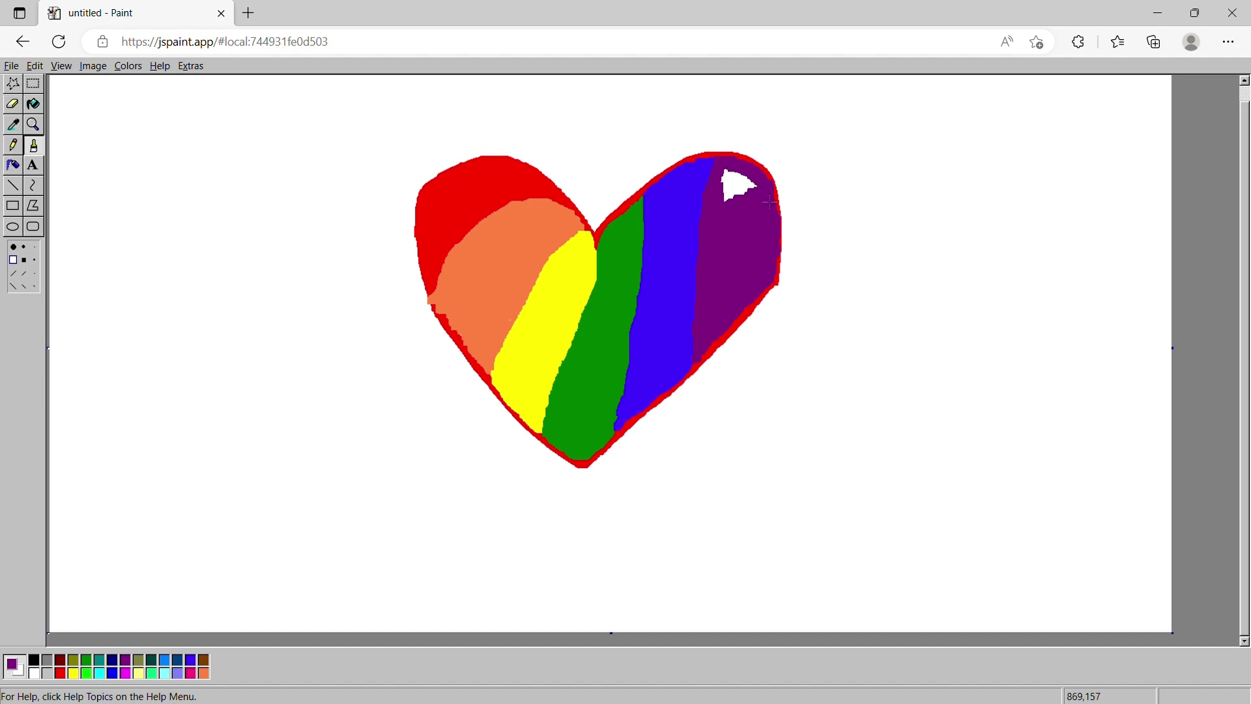
mouse_move(765, 199)
left_mouse_down()
mouse_move(743, 182)
mouse_move(751, 191)
mouse_move(723, 191)
mouse_move(743, 181)
mouse_move(739, 211)
mouse_move(740, 194)
mouse_move(753, 202)
left_mouse_up()
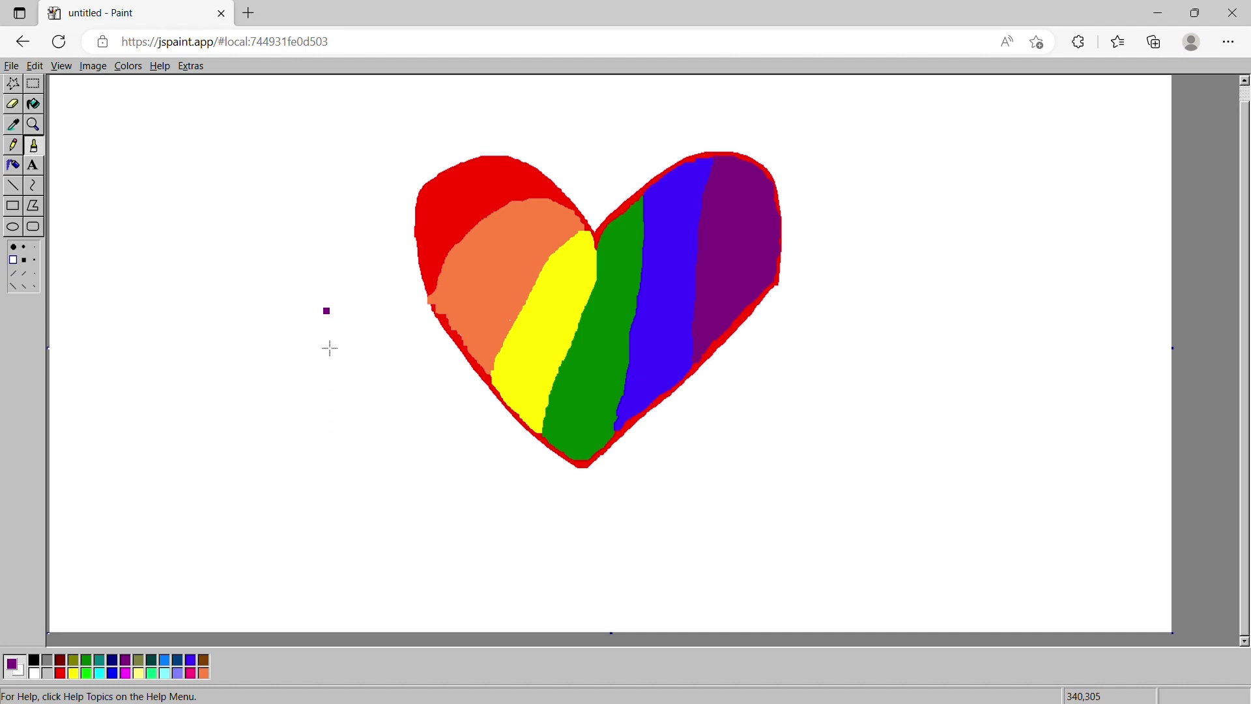
Step: Draw three pale yellow five-pointed stars around the heart: at its upper left, to its right and below it
left_click(139, 673)
mouse_move(323, 248)
left_mouse_down()
mouse_move(302, 172)
mouse_move(322, 193)
mouse_move(274, 206)
mouse_move(326, 253)
left_mouse_up()
mouse_move(927, 304)
left_mouse_down()
mouse_move(902, 264)
mouse_move(930, 274)
mouse_move(855, 299)
mouse_move(939, 302)
left_mouse_up()
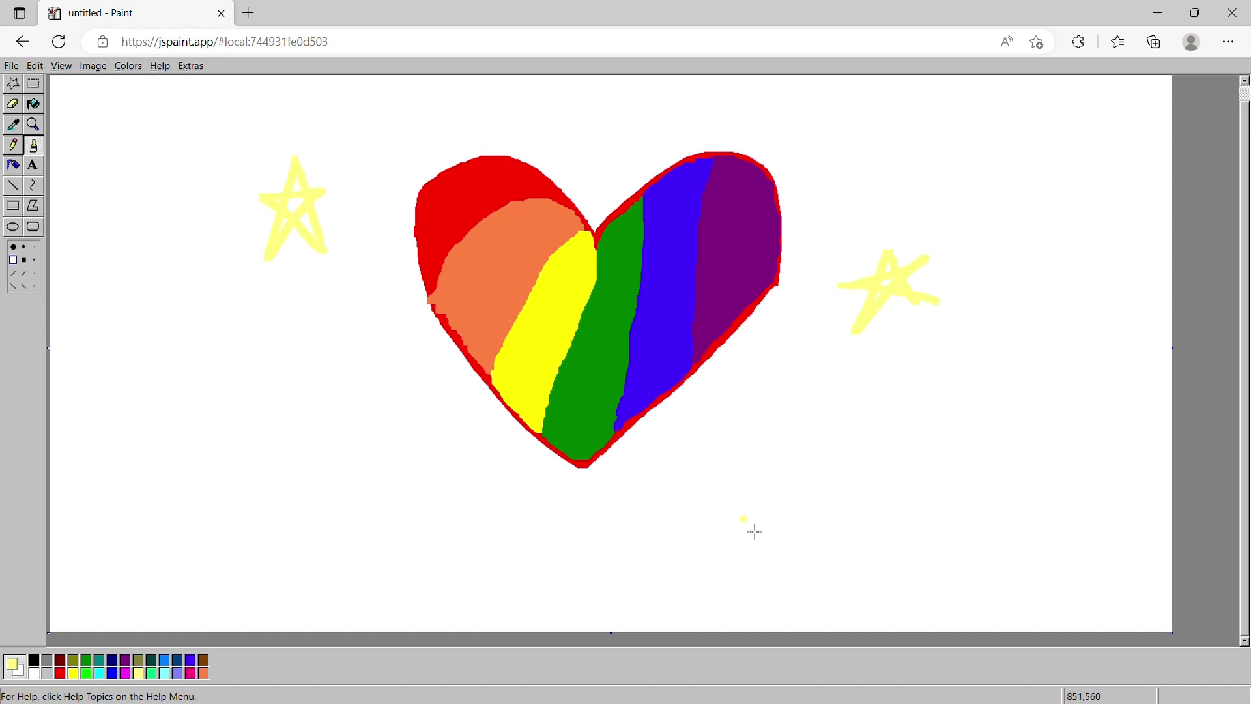
mouse_move(500, 542)
left_mouse_down()
mouse_move(436, 578)
mouse_move(489, 522)
mouse_move(513, 583)
left_mouse_up()
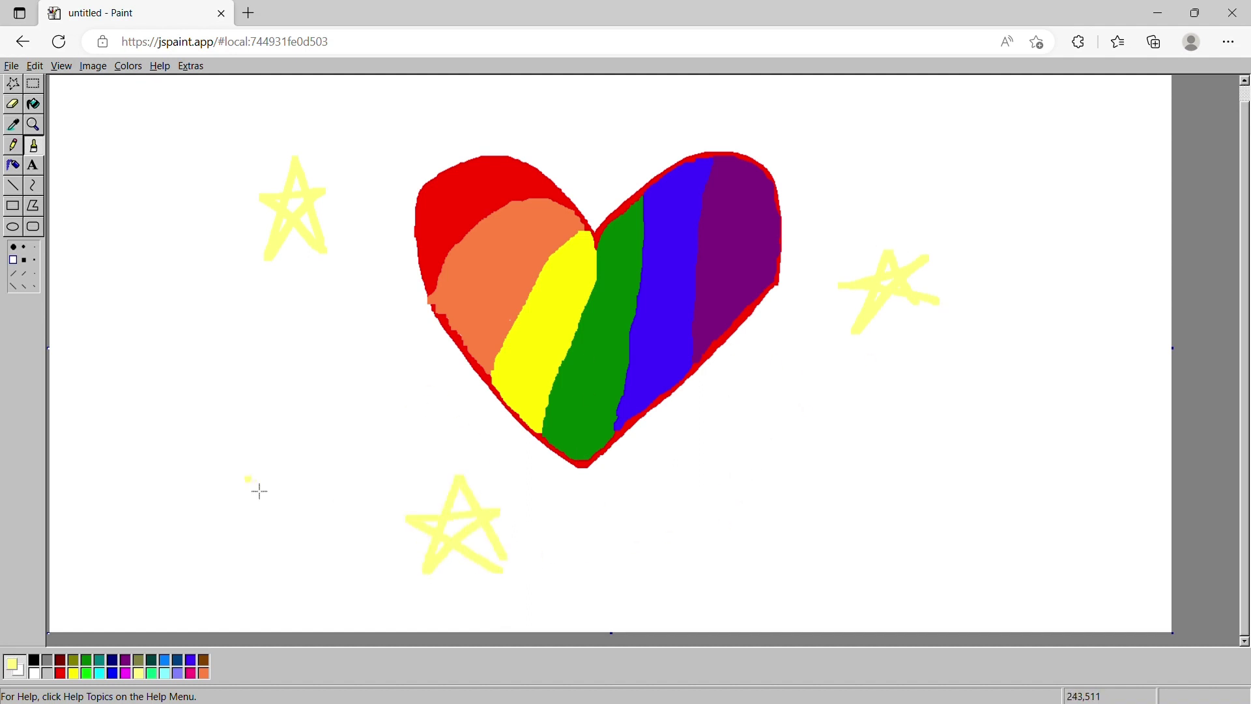
Step: Scatter small black square dots over the white background around the heart and the pale yellow stars
left_click(34, 661)
left_click(212, 423)
left_click(435, 415)
left_click(314, 315)
left_click(224, 213)
left_click(386, 139)
left_click(930, 127)
left_click(976, 226)
left_click(828, 205)
left_click(957, 446)
left_click(771, 410)
left_click(794, 554)
left_click(709, 436)
left_click(653, 534)
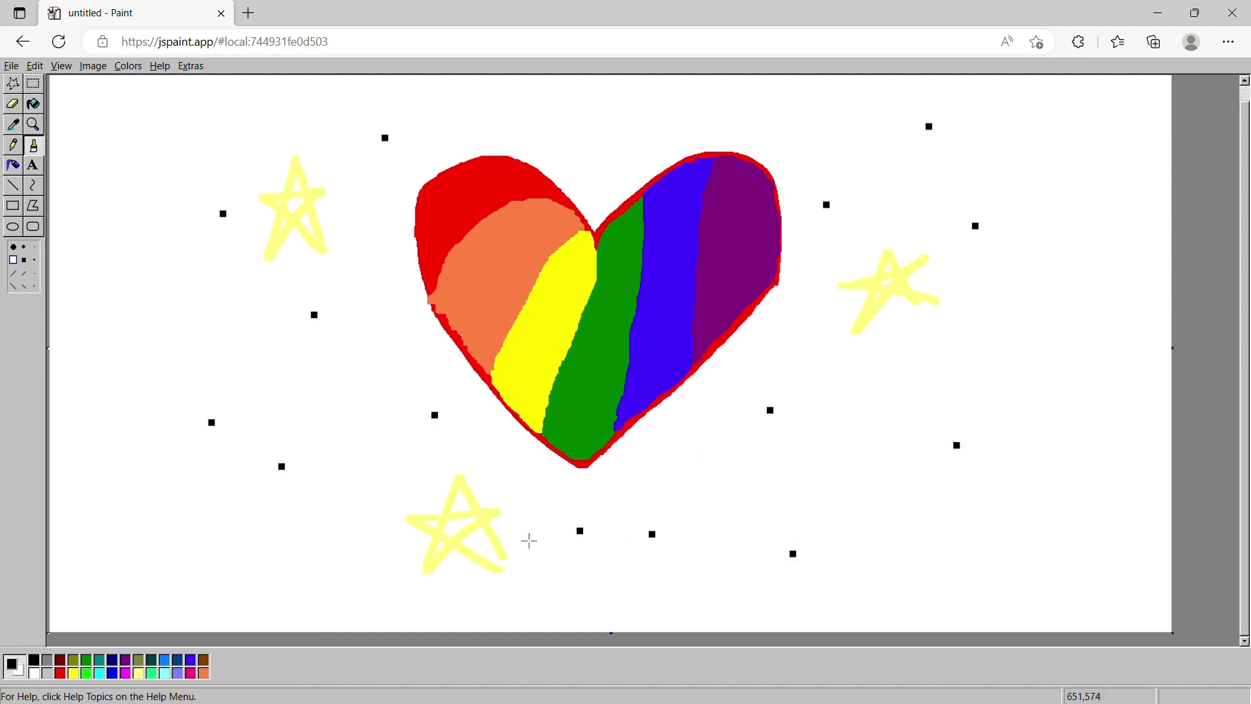
Step: Paint short teal confetti dashes at varied angles across the white background around the heart
left_click(102, 660)
left_click_drag(86, 562, 124, 554)
left_click(319, 561)
left_click_drag(319, 561, 300, 531)
left_click_drag(320, 396, 297, 374)
left_click_drag(168, 291, 191, 275)
Step: Paint short dark red confetti dashes at varied angles in the gaps around the heart, undoing misplaced marks
left_click_drag(1062, 353, 1024, 391)
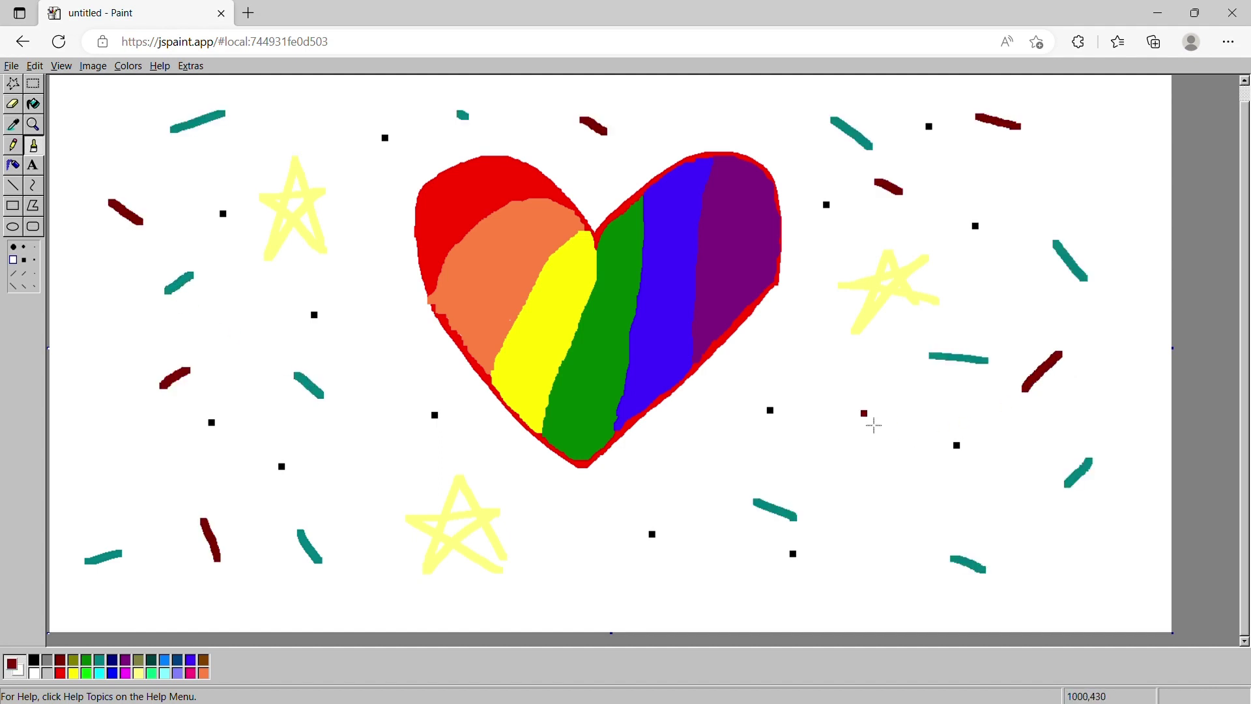
left_click(814, 397)
left_click_drag(826, 409, 838, 433)
left_click_drag(847, 600, 877, 586)
left_click(1113, 565)
key("ctrl+z")
left_click_drag(1081, 561, 1101, 580)
left_click(390, 431)
left_click_drag(390, 431, 371, 458)
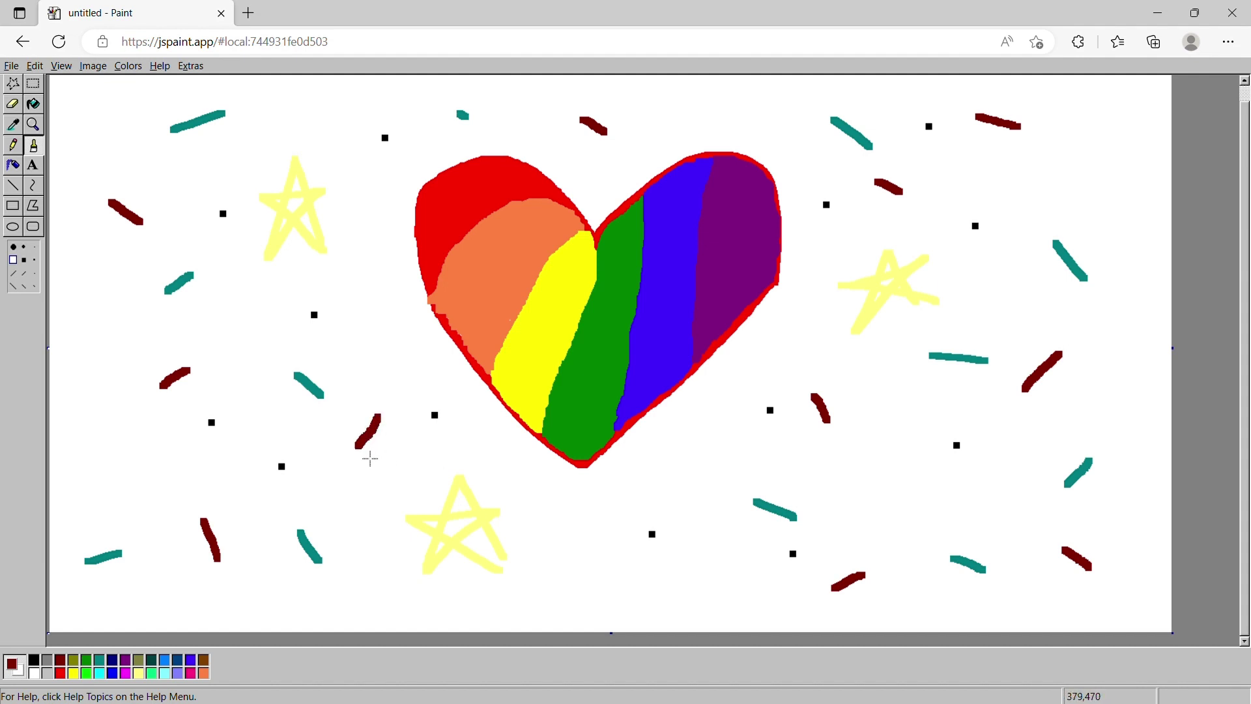
left_click(561, 542)
left_click_drag(575, 551, 565, 574)
left_click(414, 598)
key("ctrl+z")
left_click(113, 660)
left_click(126, 660)
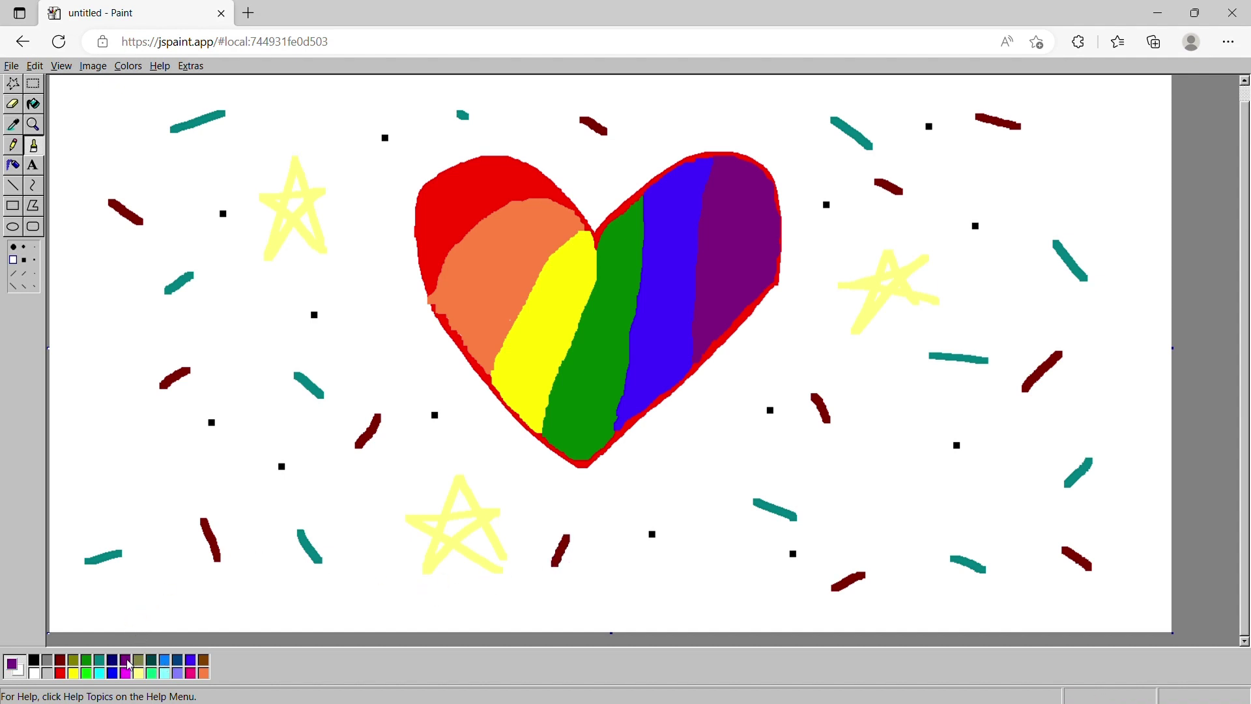
left_click(61, 661)
Step: Paint short bright mint-green confetti dashes at varied angles in the remaining gaps around the heart and stars
left_click(154, 674)
left_click_drag(133, 466, 163, 477)
left_click_drag(363, 287, 367, 319)
left_click_drag(143, 167, 114, 164)
left_click(539, 114)
left_click_drag(686, 128, 714, 116)
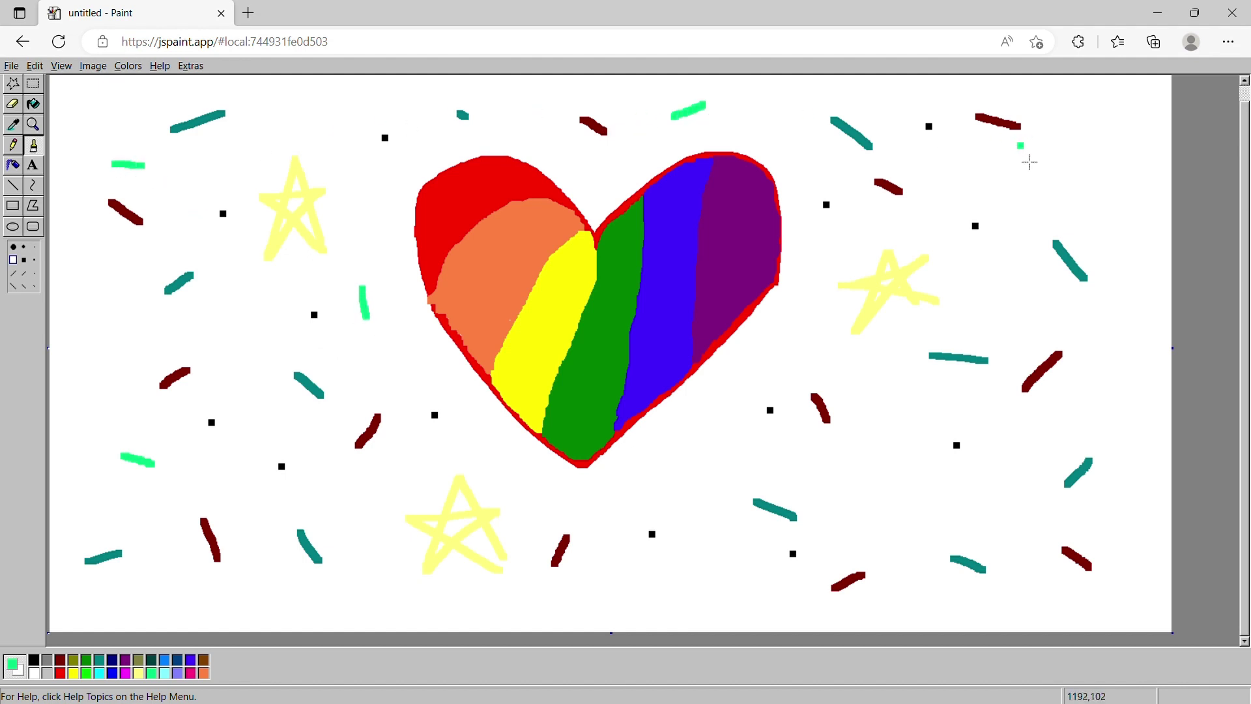
left_click_drag(1004, 194, 1019, 221)
left_click_drag(916, 467, 895, 497)
left_click_drag(700, 463, 668, 494)
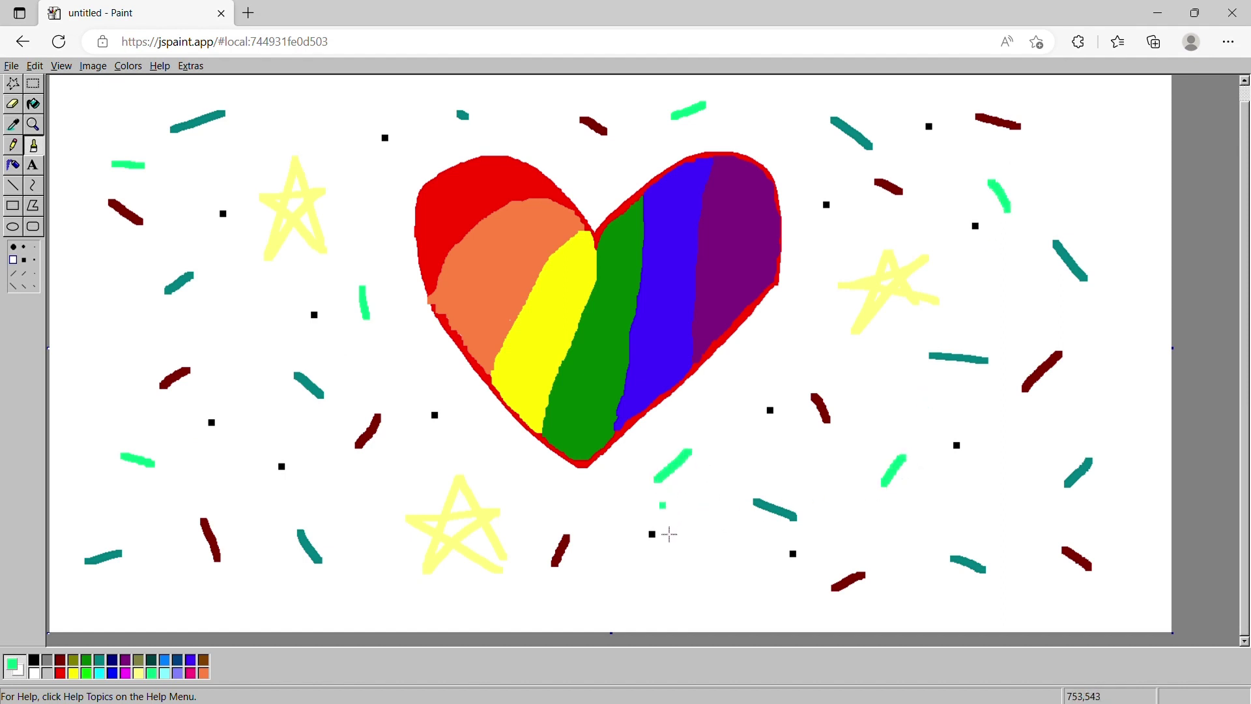
left_click_drag(614, 584, 649, 605)
left_click_drag(1101, 385, 1128, 411)
left_click_drag(590, 526, 593, 529)
left_click_drag(533, 493, 510, 477)
left_click_drag(369, 558, 394, 587)
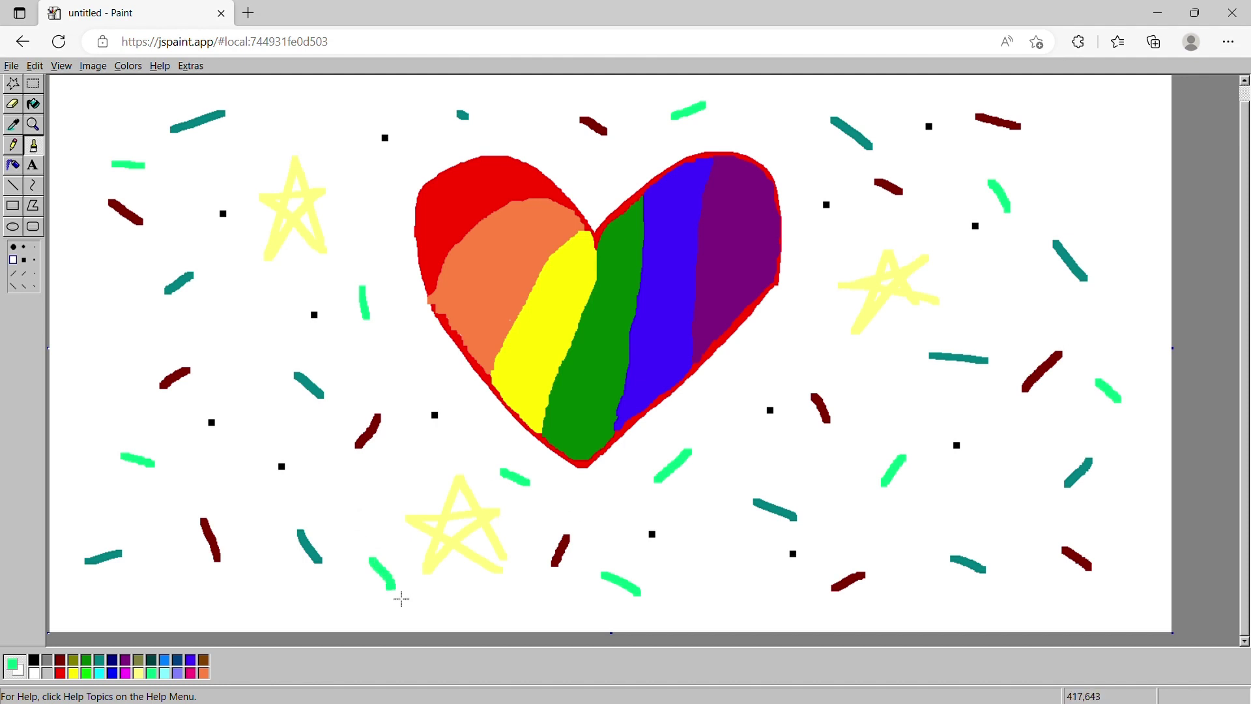